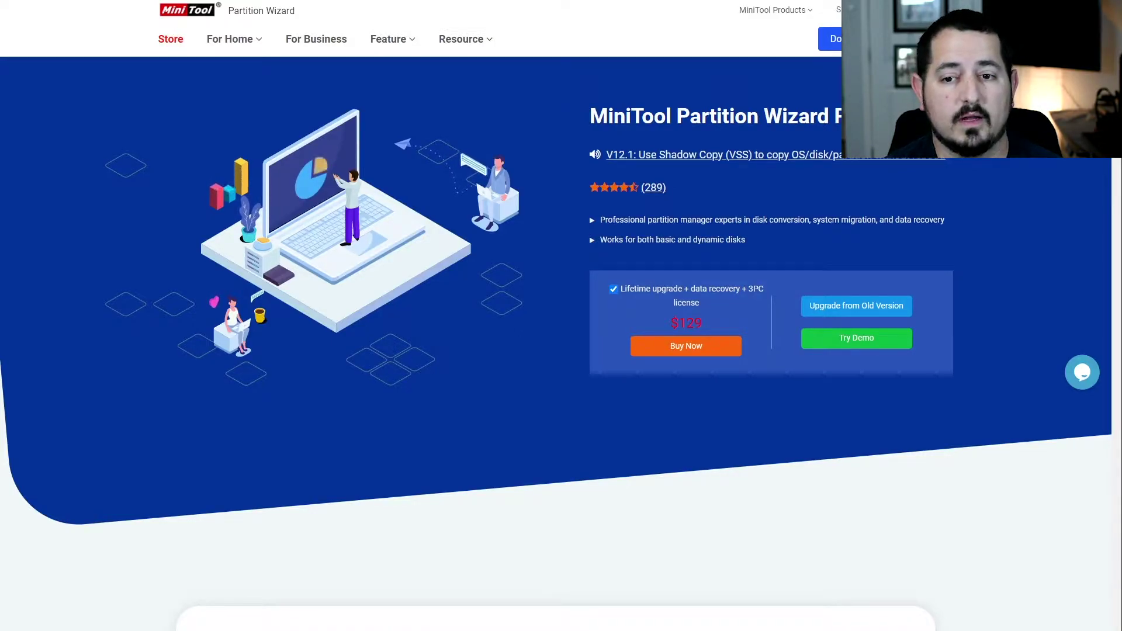
Step: Download the Pro demo edition of MiniTool Partition Wizard and dismiss the installation hint overlay
{"action": "scroll", "coordinate": [834, 436], "scroll_direction": "down", "scroll_amount": 1}
{"action": "scroll", "coordinate": [834, 436], "scroll_direction": "down", "scroll_amount": 4}
{"action": "scroll", "coordinate": [827, 433], "scroll_direction": "up", "scroll_amount": 5}
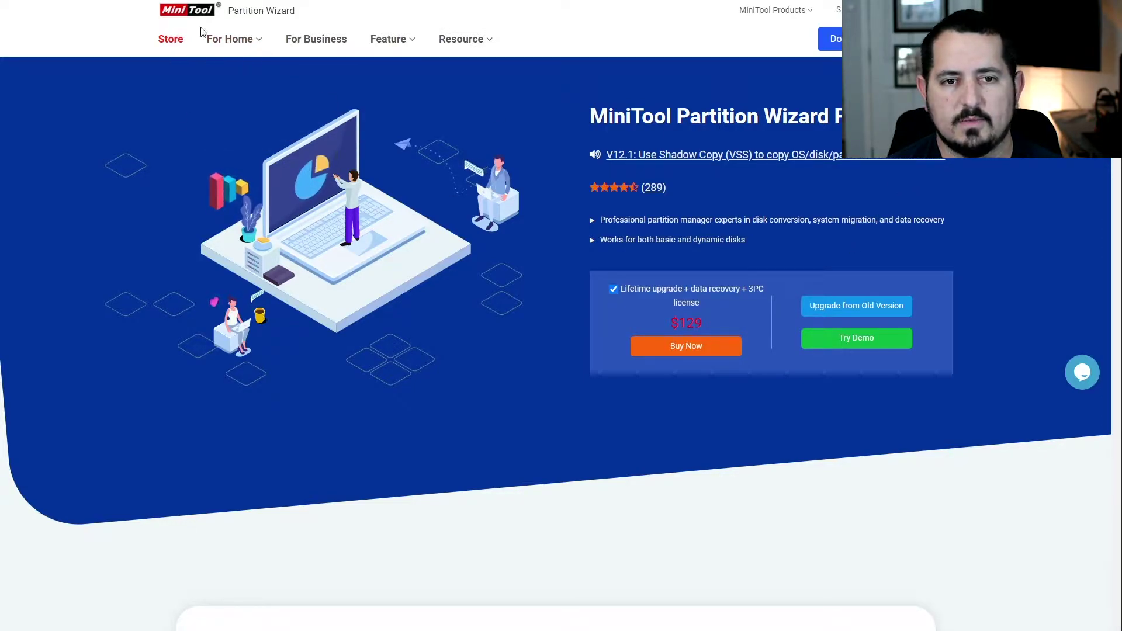
{"action": "mouse_move", "coordinate": [231, 40]}
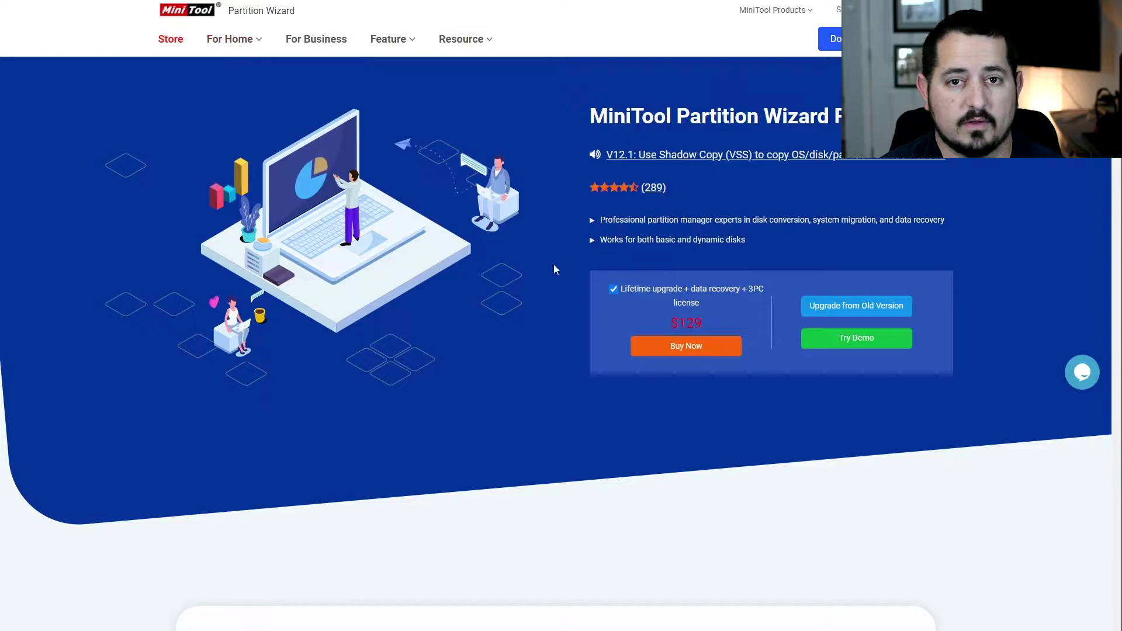
{"action": "left_click", "coordinate": [879, 345]}
{"action": "mouse_move", "coordinate": [829, 39]}
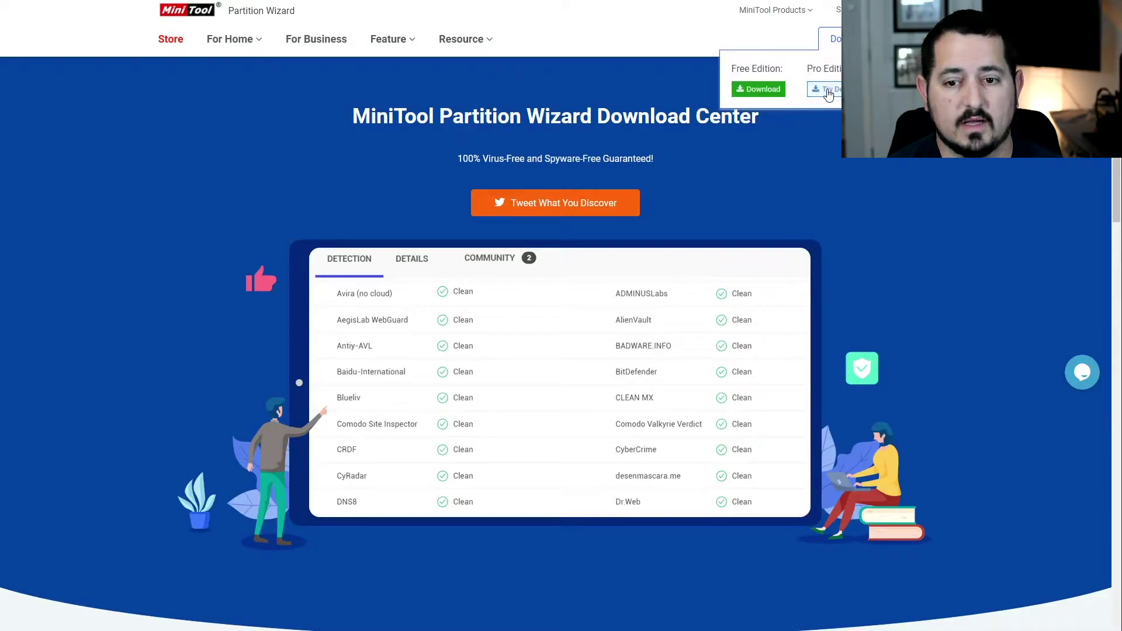
{"action": "left_click", "coordinate": [829, 91]}
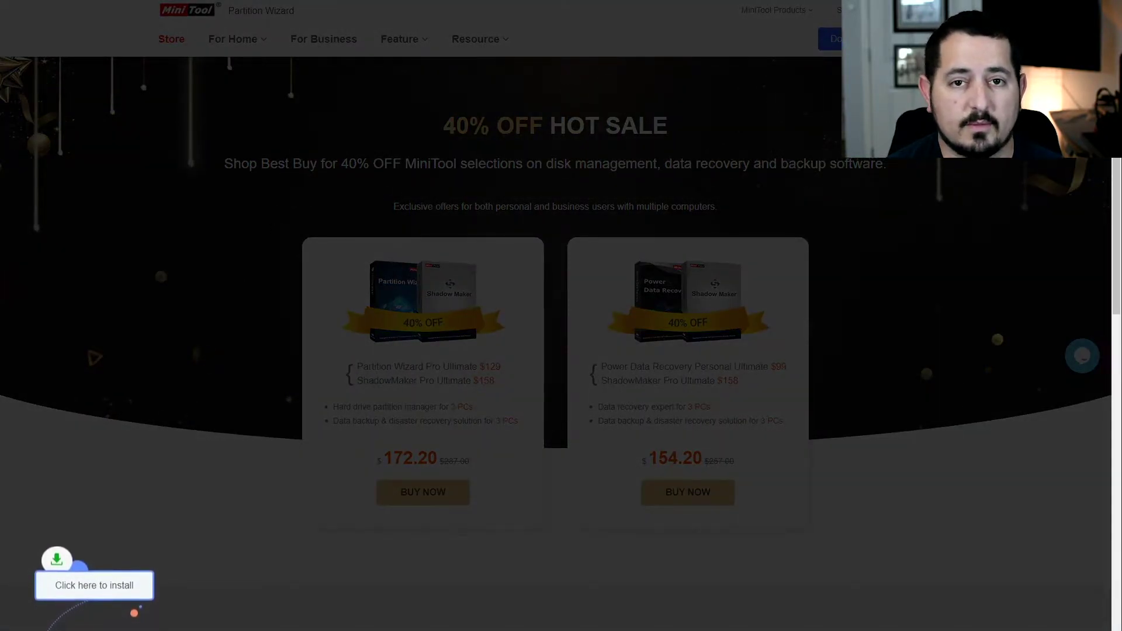
{"action": "left_click", "coordinate": [758, 222]}
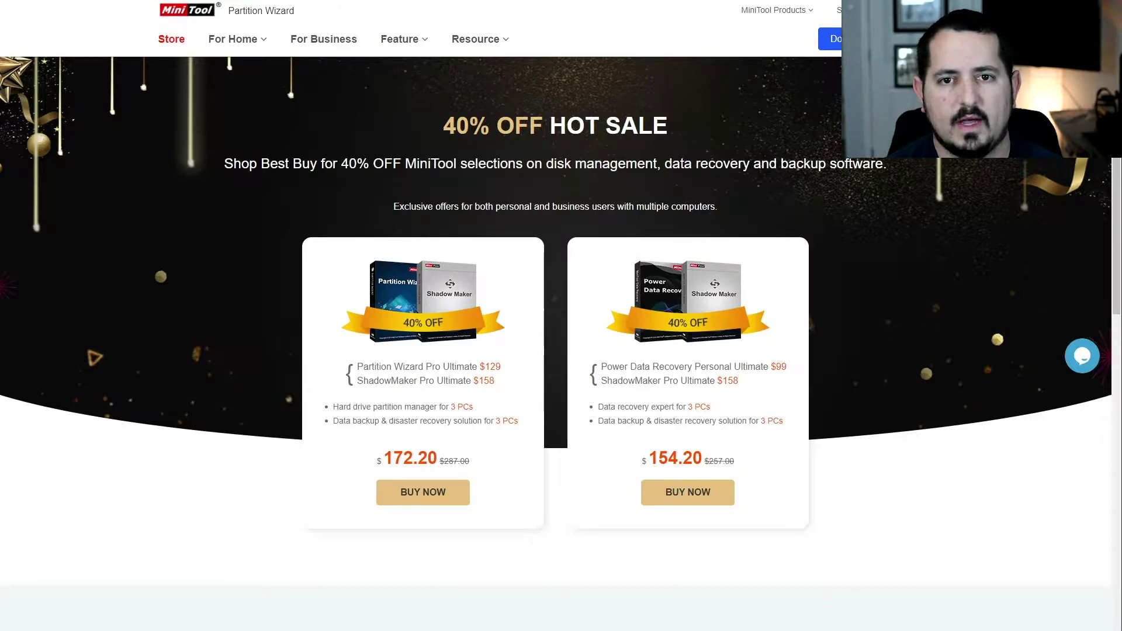
Step: Find pw12-demo.exe among the browser downloads, show it in its folder and launch the installer
{"action": "key", "text": "alt+f"}
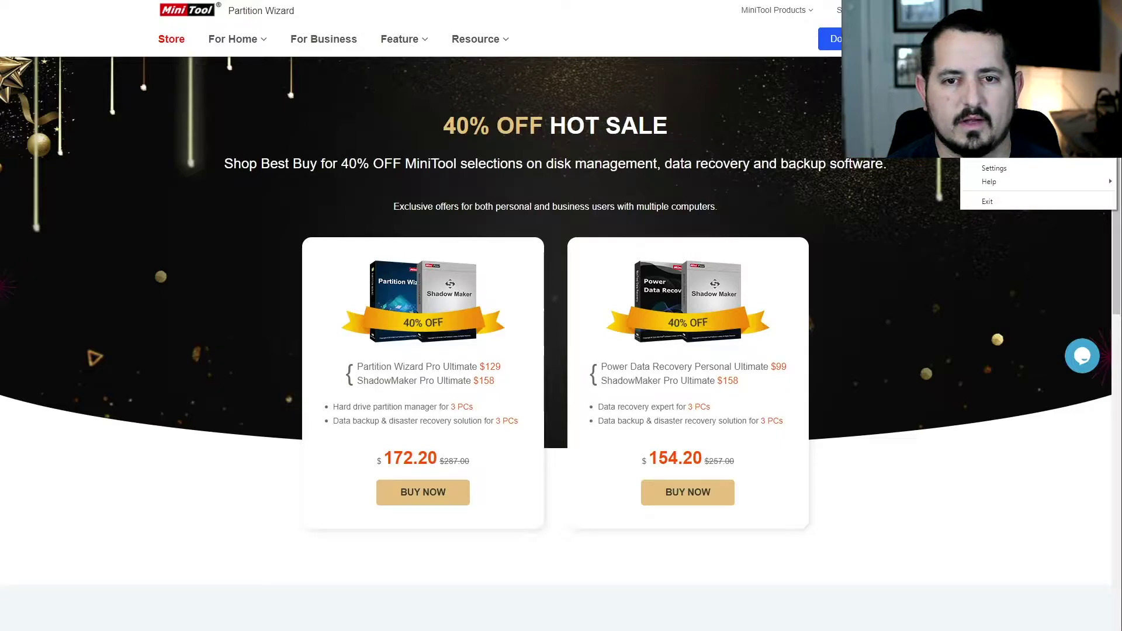
{"action": "key", "text": "ctrl+j"}
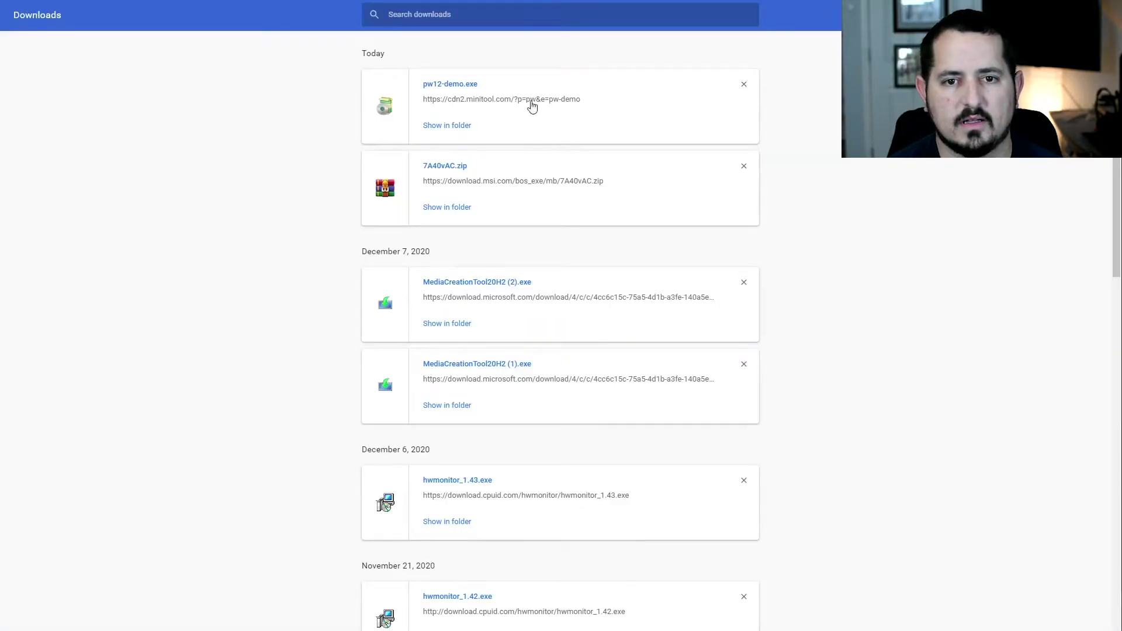
{"action": "left_click", "coordinate": [439, 126]}
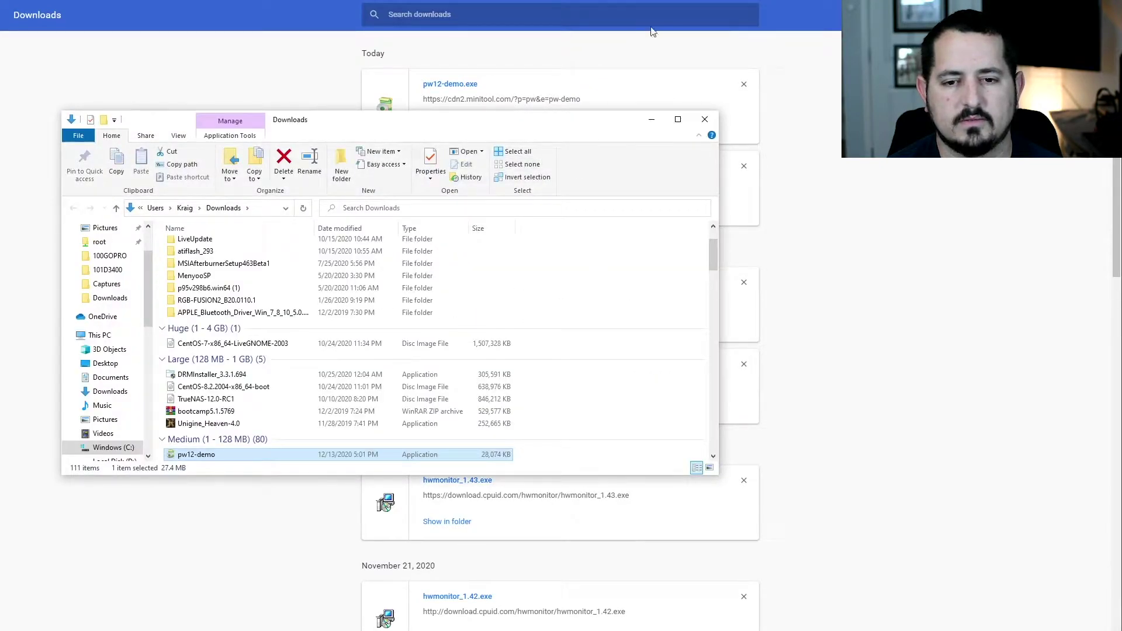
{"action": "left_click_drag", "start_coordinate": [507, 112], "coordinate": [1121, 54]}
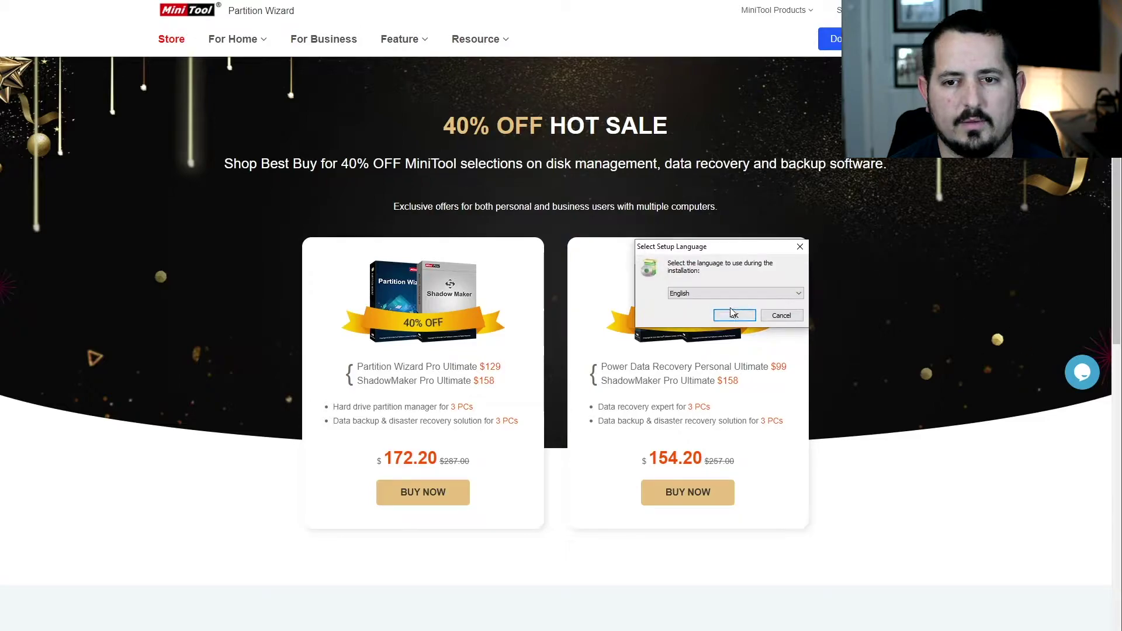
Step: Install the MiniTool Partition Wizard 12 demo in English, accepting the license and creating a desktop shortcut, and launch it on finishing
{"action": "left_click", "coordinate": [733, 316]}
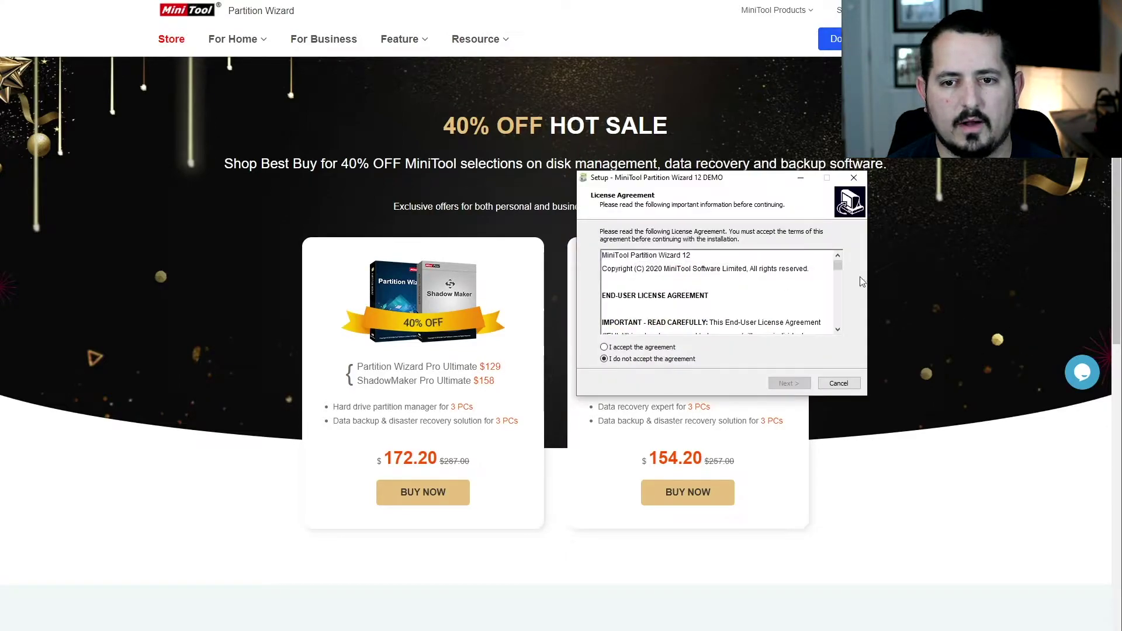
{"action": "left_click", "coordinate": [631, 347]}
{"action": "left_click", "coordinate": [788, 383]}
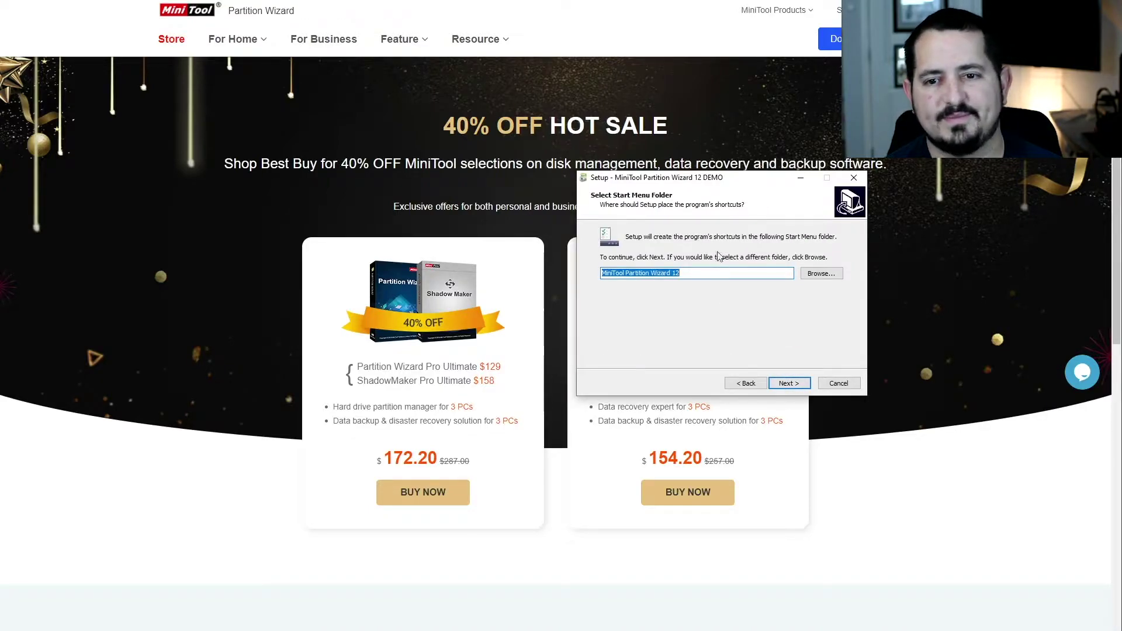
{"action": "left_click", "coordinate": [776, 387]}
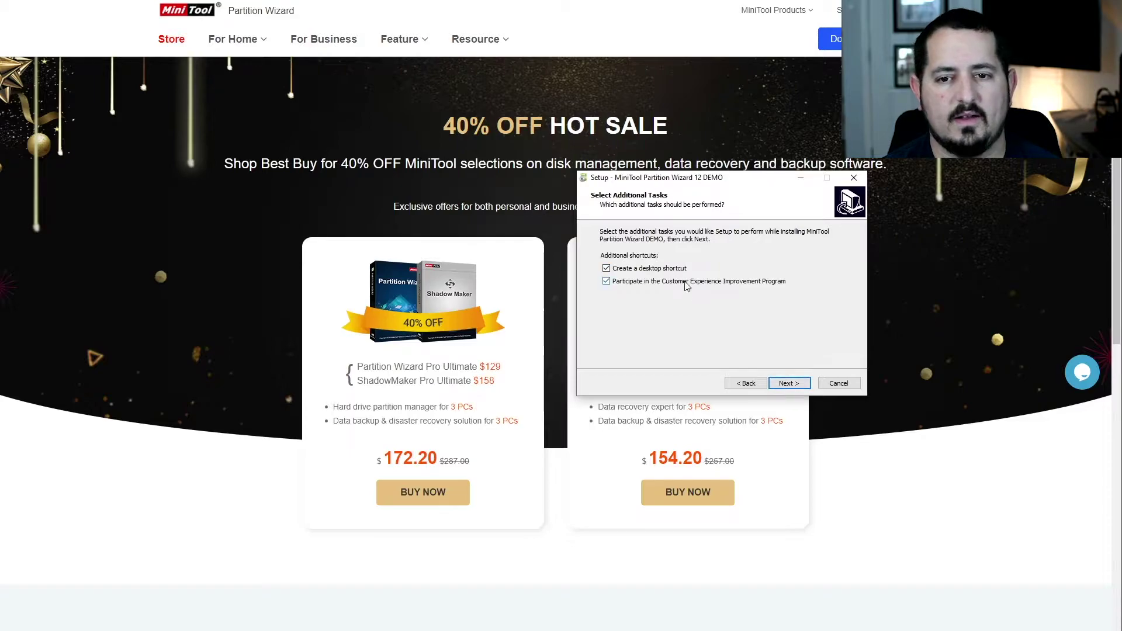
{"action": "left_click", "coordinate": [788, 381]}
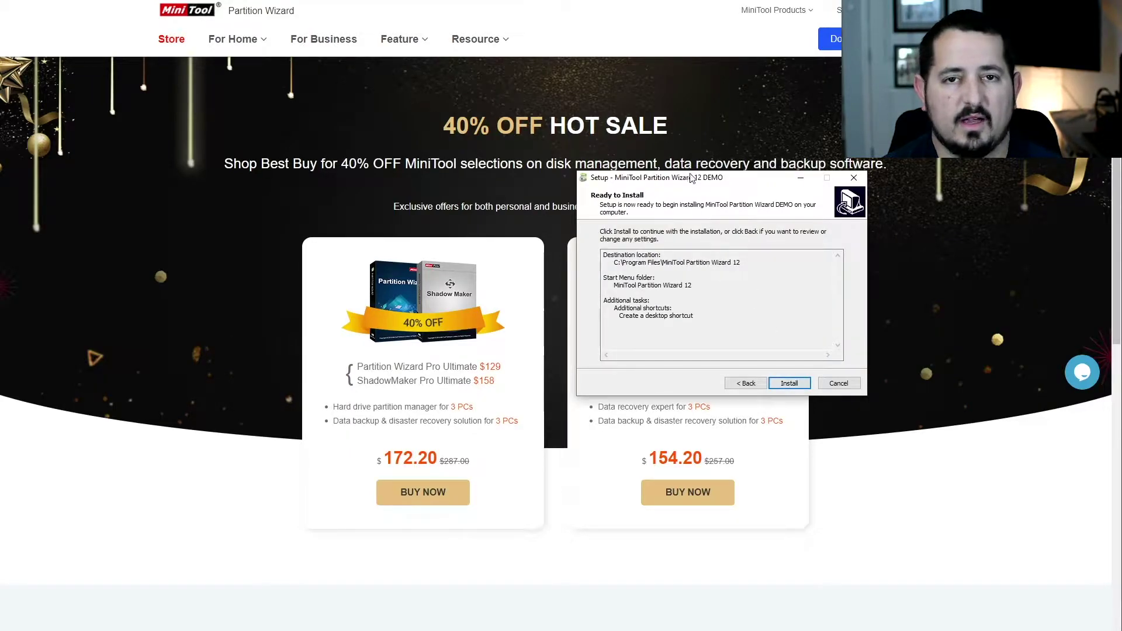
{"action": "left_click", "coordinate": [798, 384]}
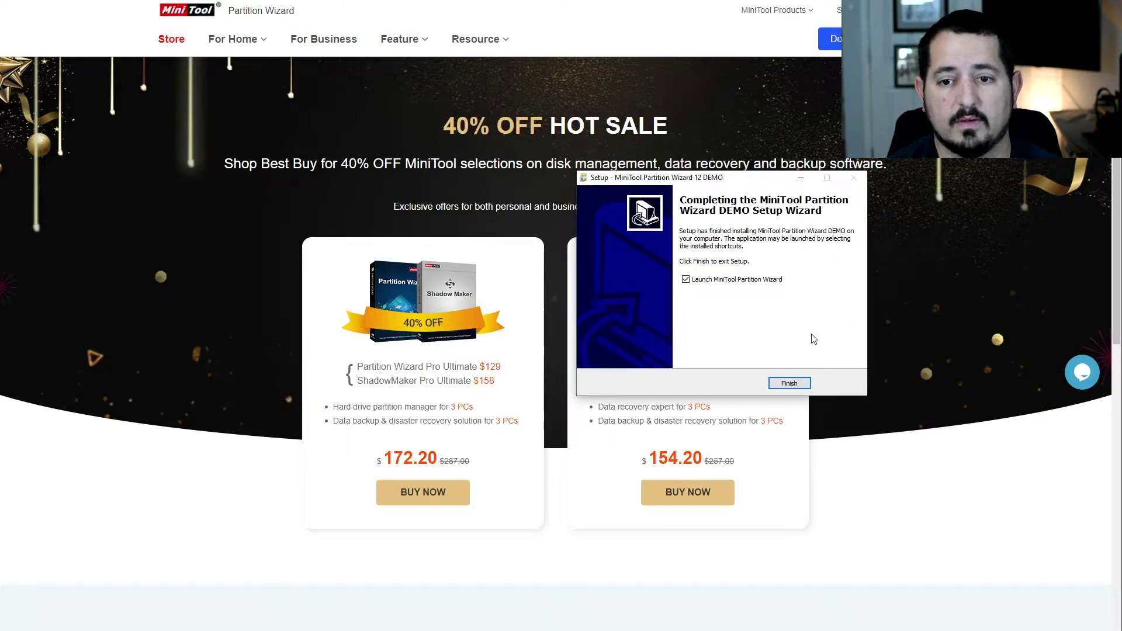
{"action": "left_click", "coordinate": [790, 383]}
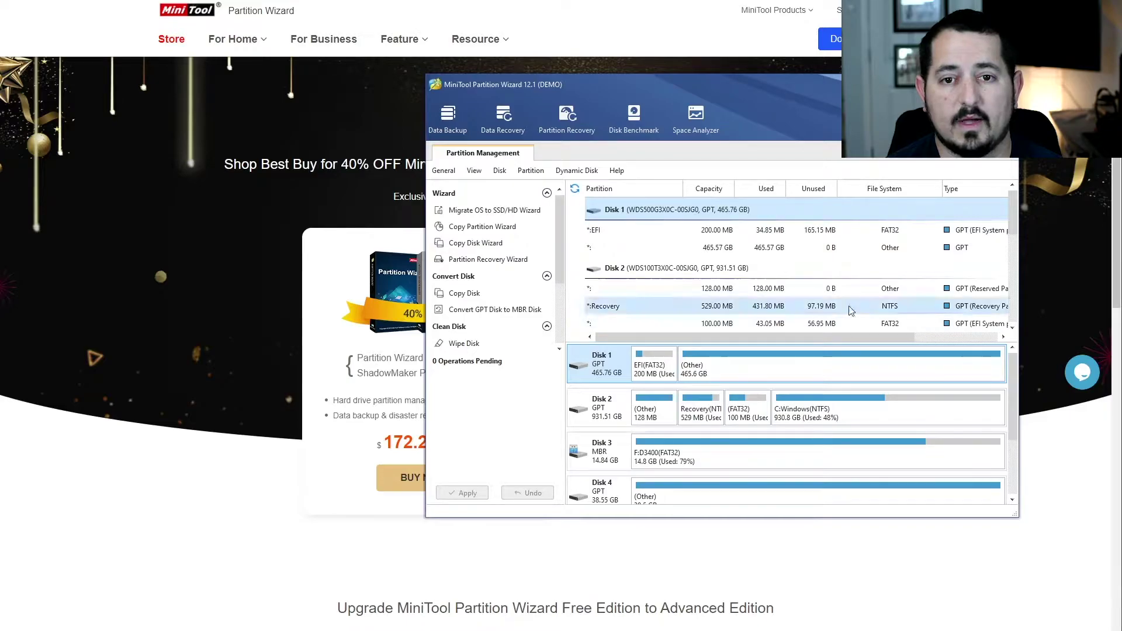
Step: Enlarge the Partition Wizard window to fill the screen and register the program by pasting the license code
{"action": "left_click_drag", "start_coordinate": [716, 86], "coordinate": [273, 10]}
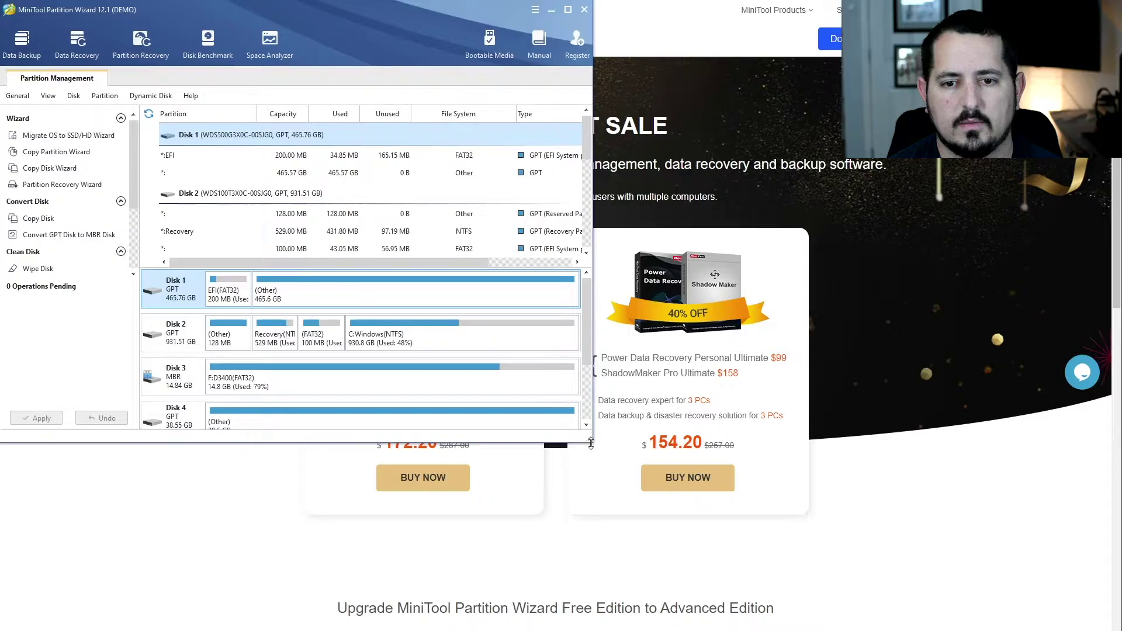
{"action": "left_click_drag", "start_coordinate": [591, 442], "coordinate": [1117, 619]}
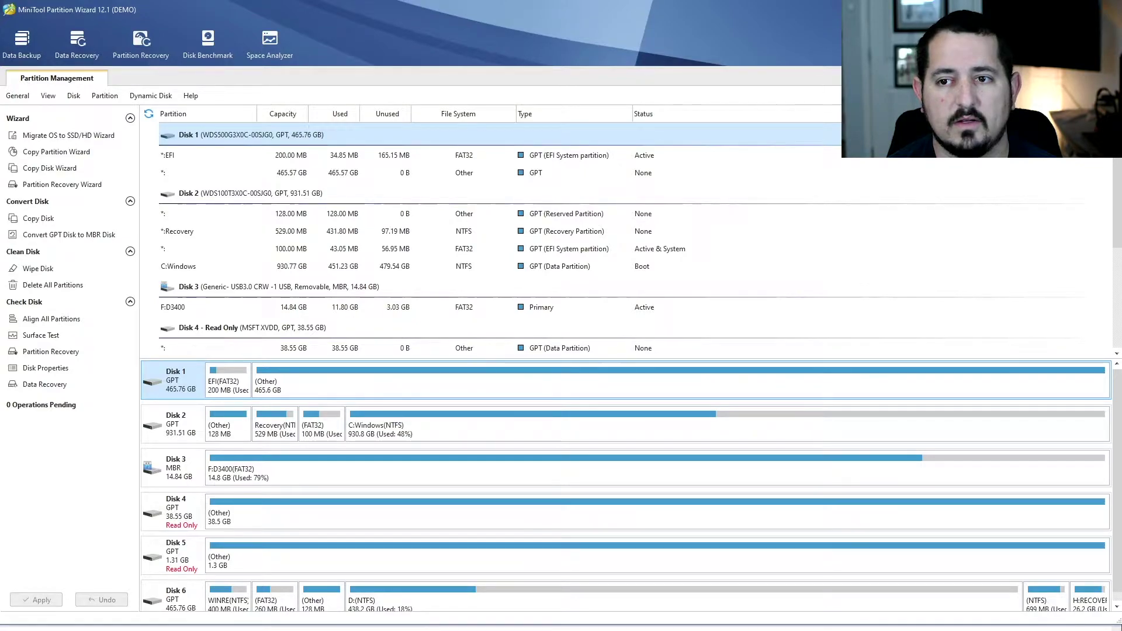
{"action": "left_click", "coordinate": [1099, 45]}
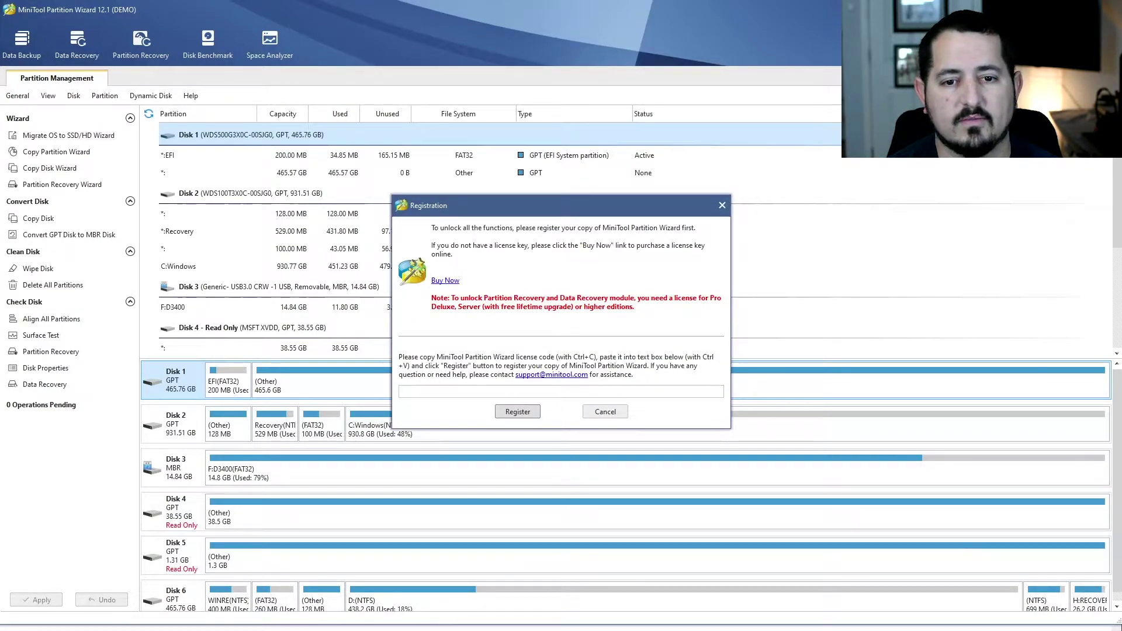
{"action": "key", "text": "ctrl+v"}
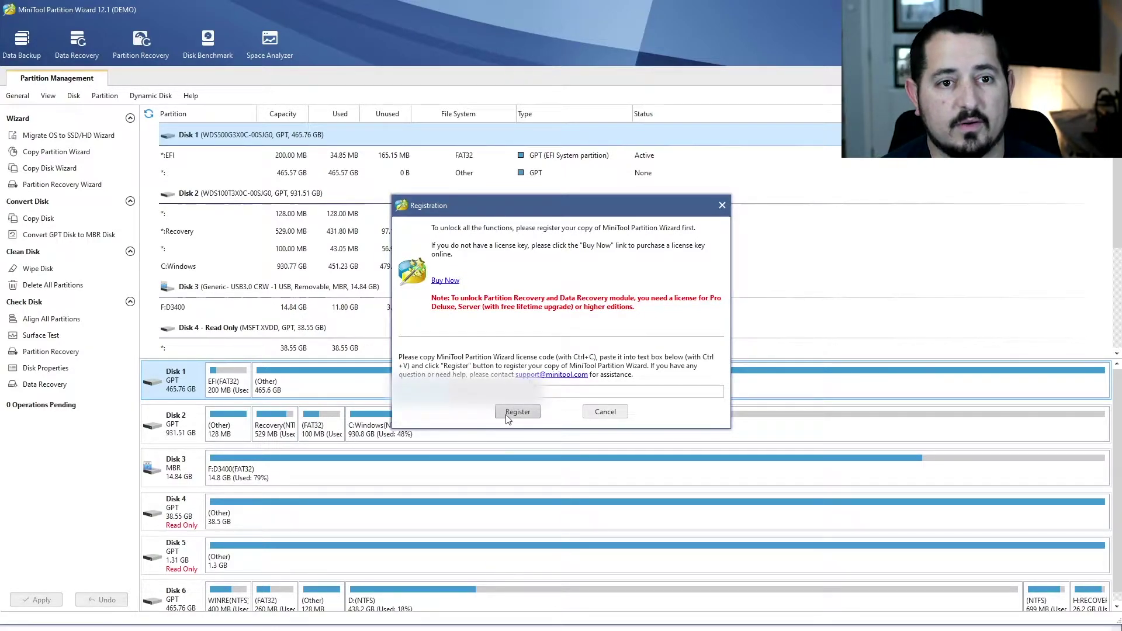
{"action": "left_click", "coordinate": [507, 414]}
{"action": "left_click", "coordinate": [549, 333]}
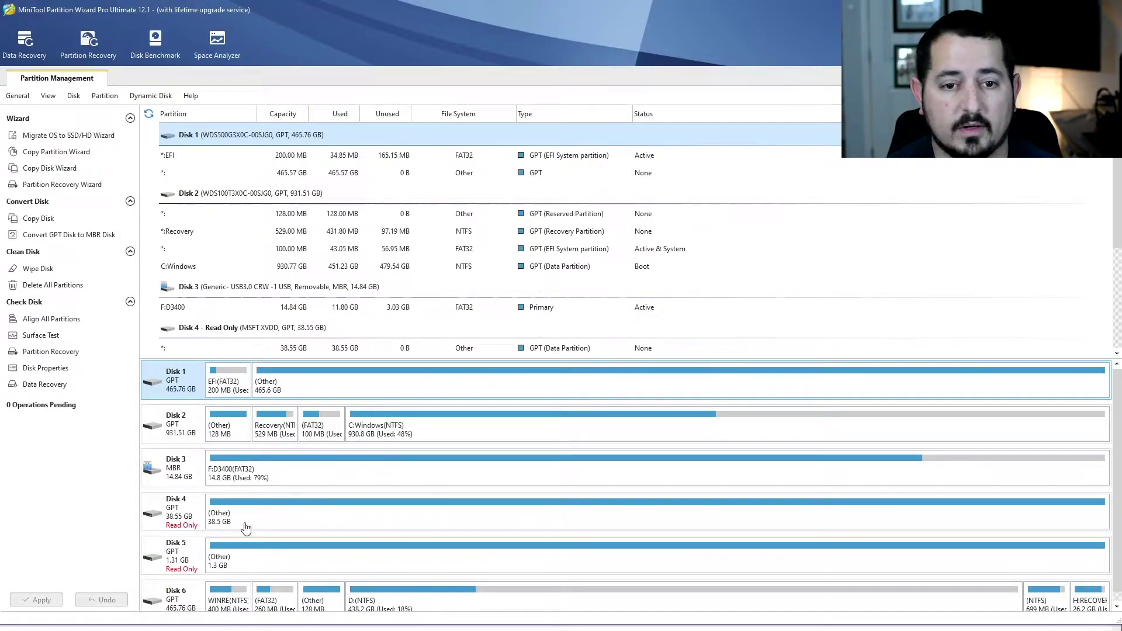
Step: Select Disk 6, the Hitachi USB drive, and view its disk properties
{"action": "scroll", "coordinate": [301, 543], "scroll_direction": "down", "scroll_amount": 1}
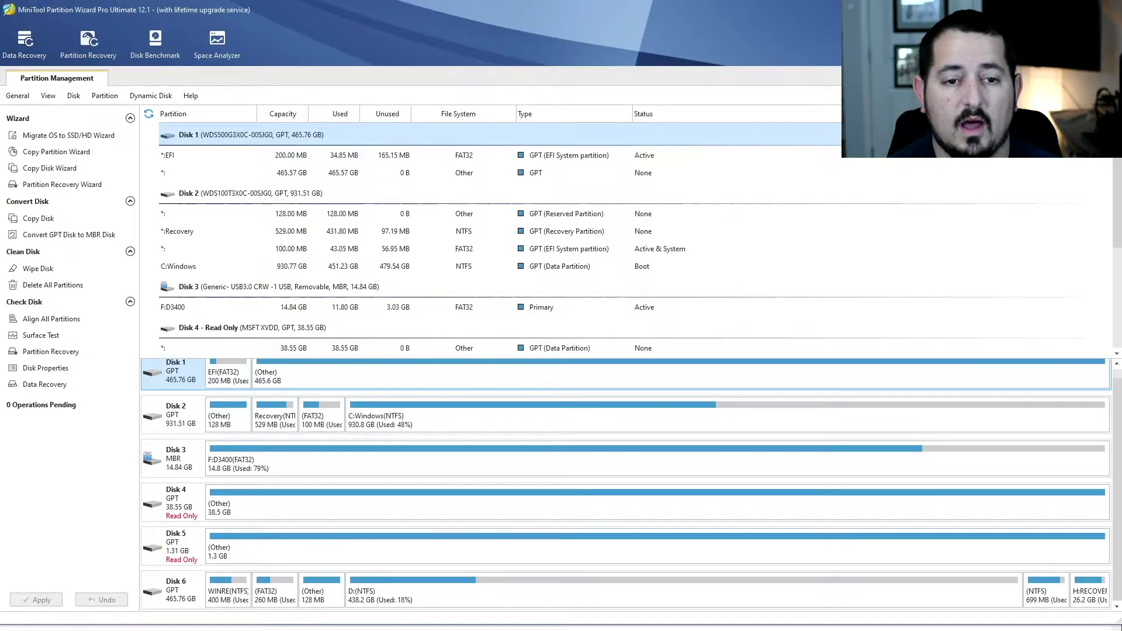
{"action": "scroll", "coordinate": [305, 319], "scroll_direction": "down", "scroll_amount": 3}
{"action": "scroll", "coordinate": [305, 321], "scroll_direction": "down", "scroll_amount": 6}
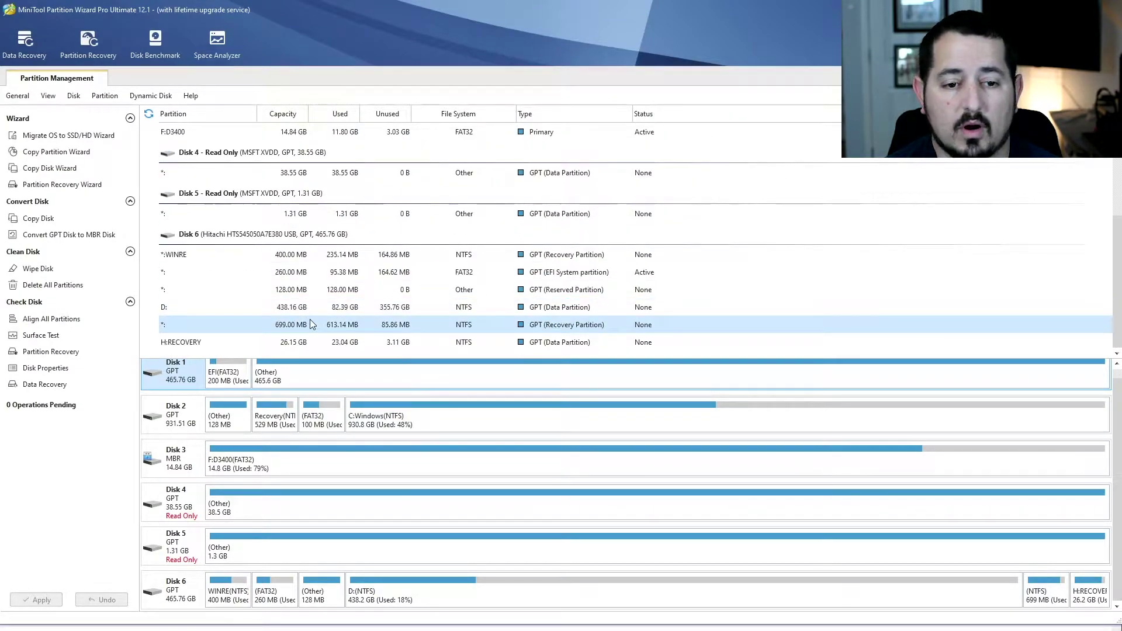
{"action": "left_click", "coordinate": [288, 239]}
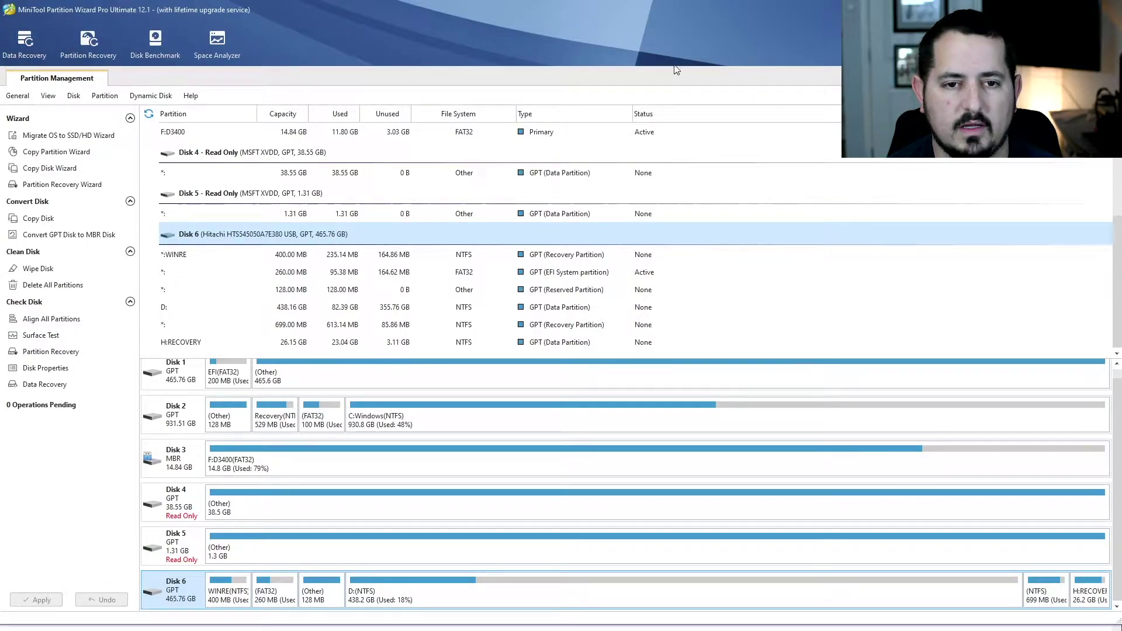
{"action": "right_click", "coordinate": [175, 593]}
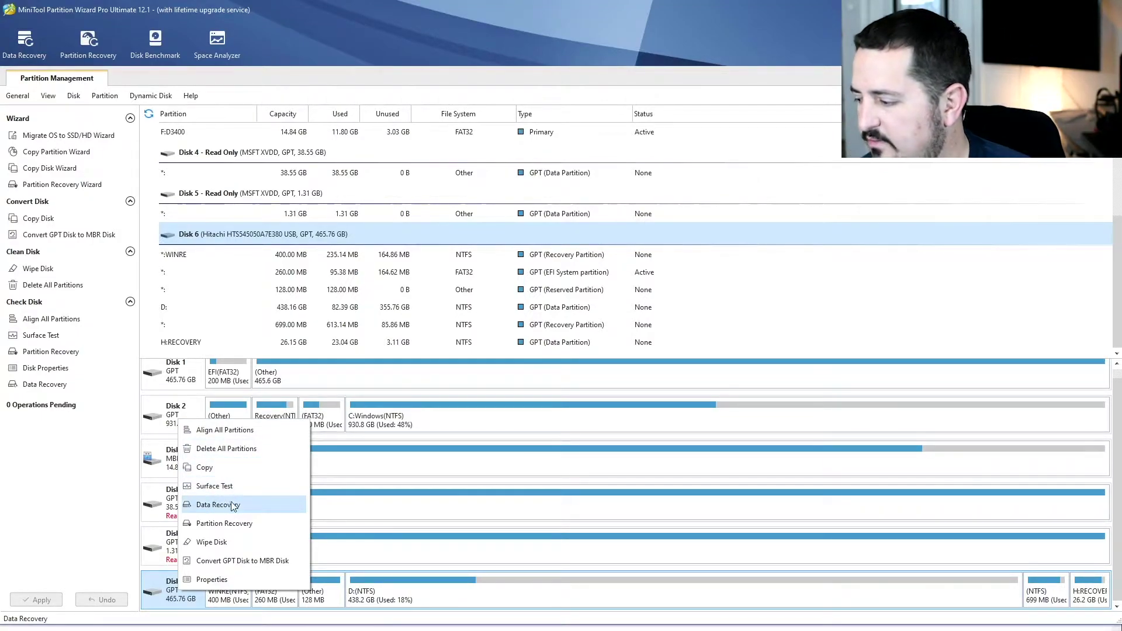
{"action": "left_click", "coordinate": [210, 579]}
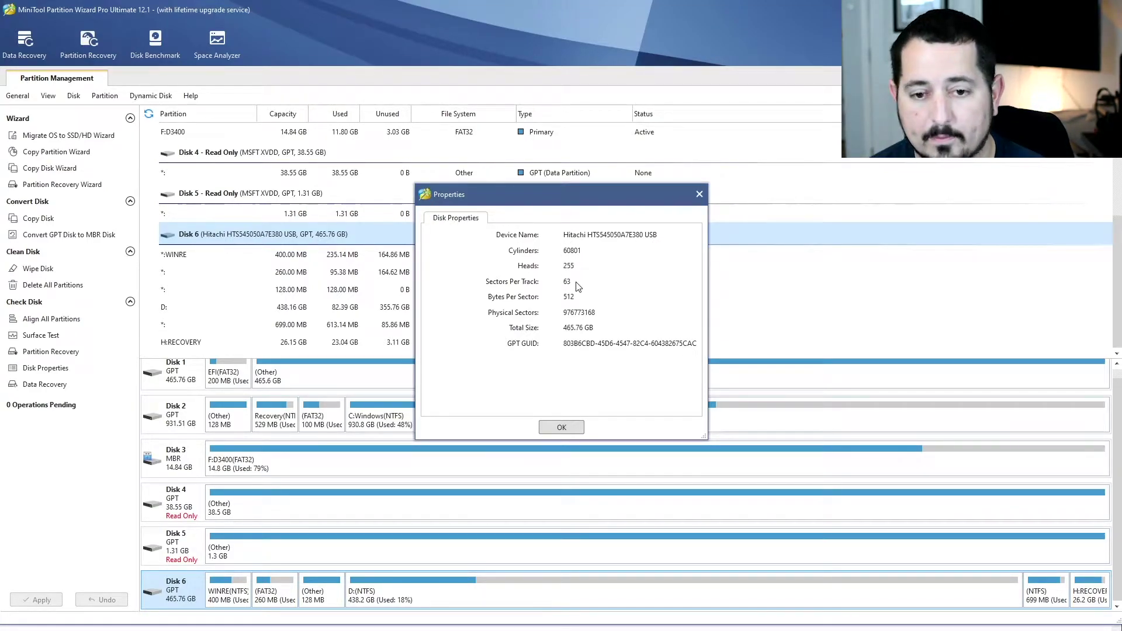
{"action": "left_click", "coordinate": [559, 429]}
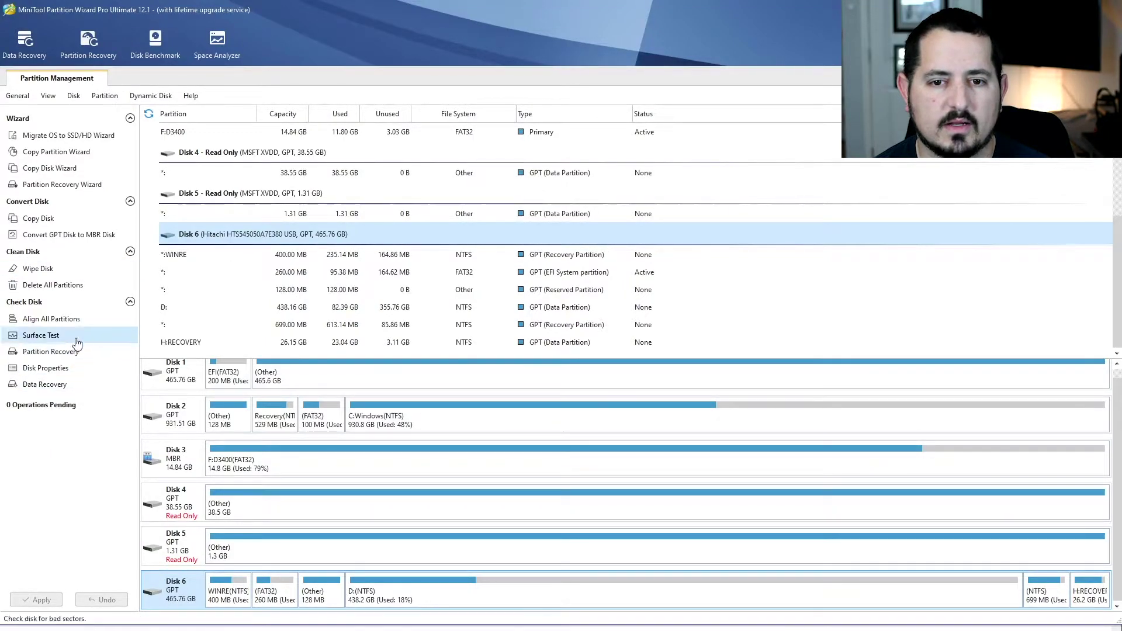
Step: Wipe Disk 6 with the Fill Sectors with Zero method and apply the pending operations
{"action": "left_click", "coordinate": [60, 272]}
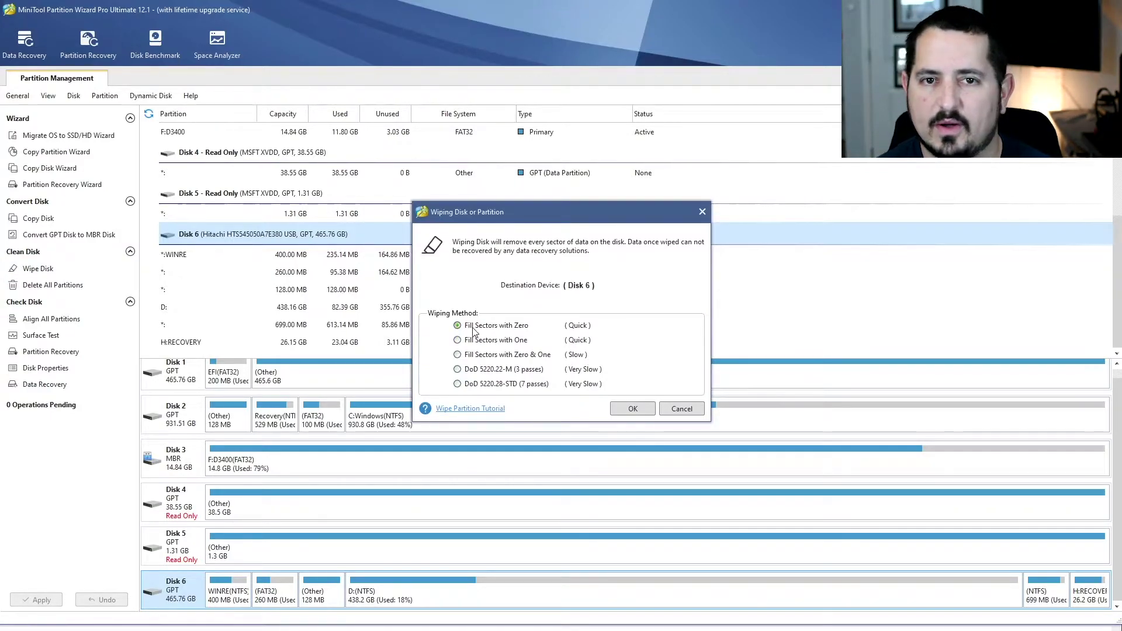
{"action": "left_click", "coordinate": [632, 409]}
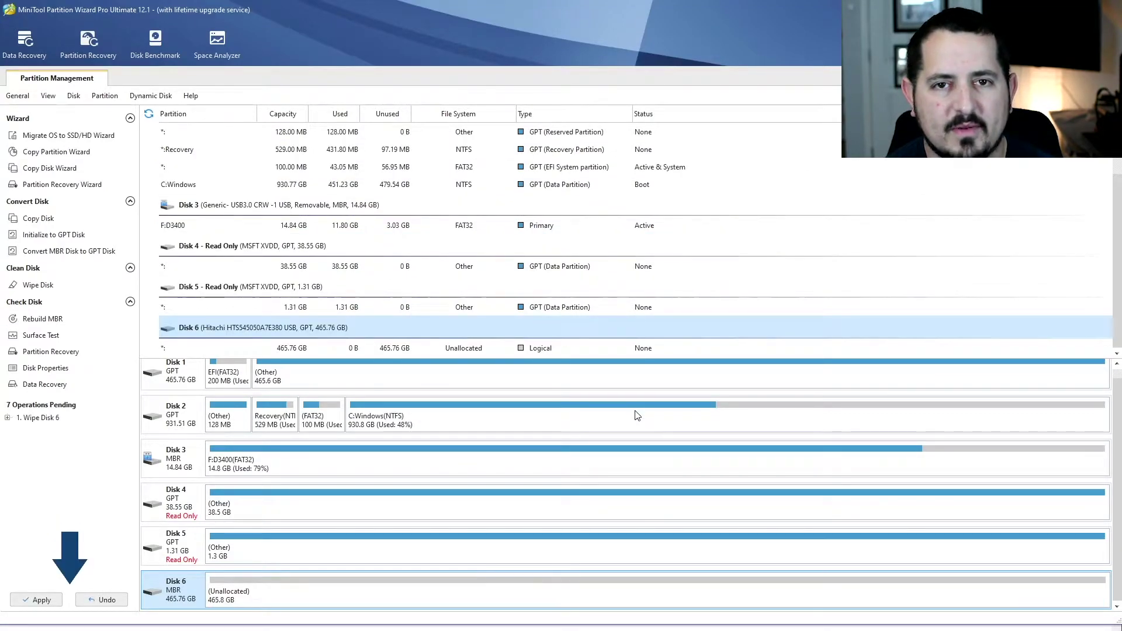
{"action": "left_click", "coordinate": [40, 600]}
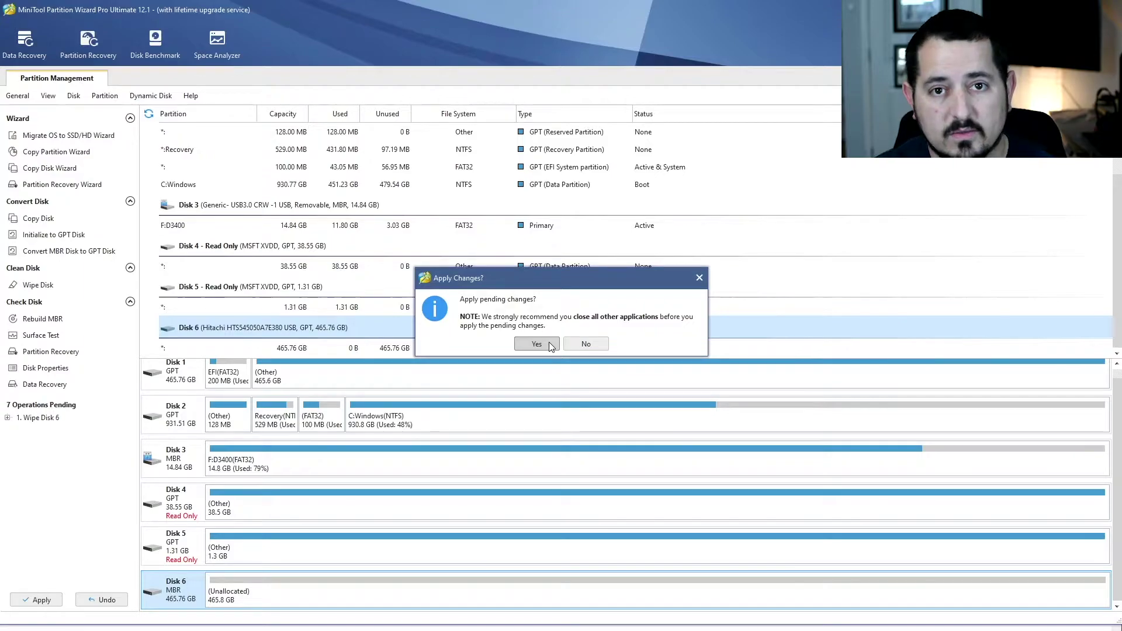
{"action": "left_click", "coordinate": [537, 344]}
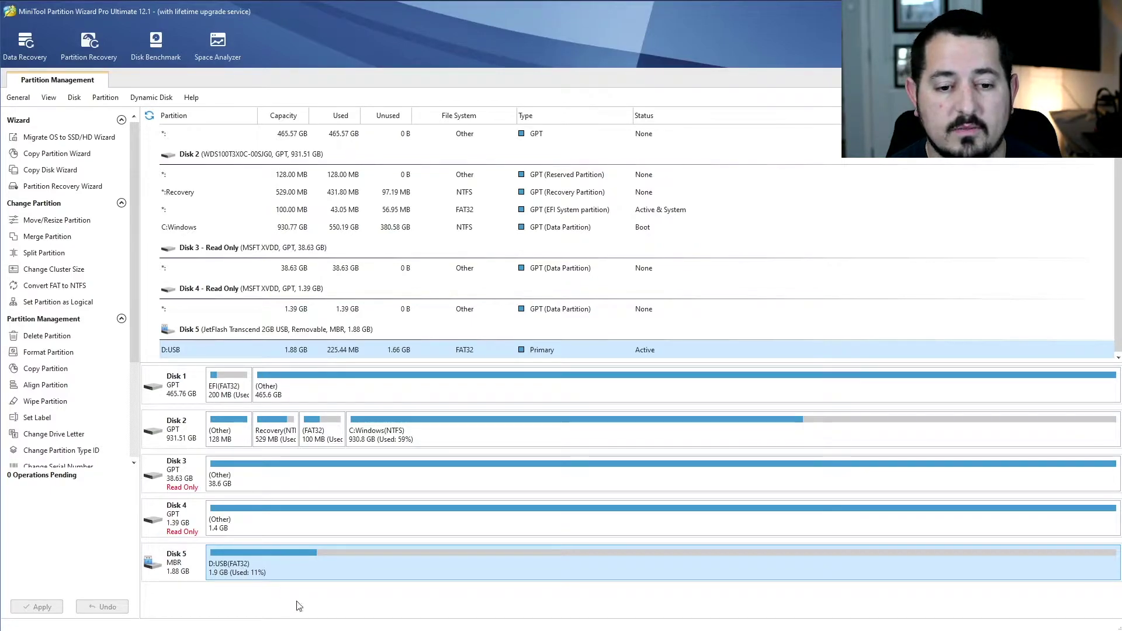
Step: Review the operations available for the D: USB partition on Disk 5, including its partition type ID options
{"action": "right_click", "coordinate": [252, 570]}
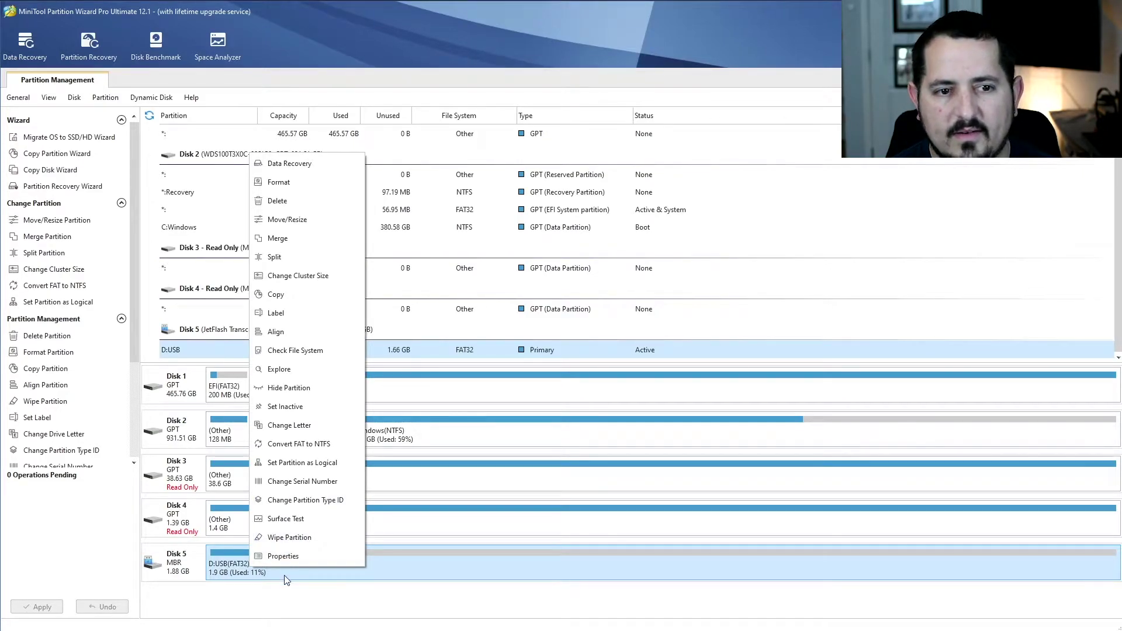
{"action": "left_click", "coordinate": [295, 500]}
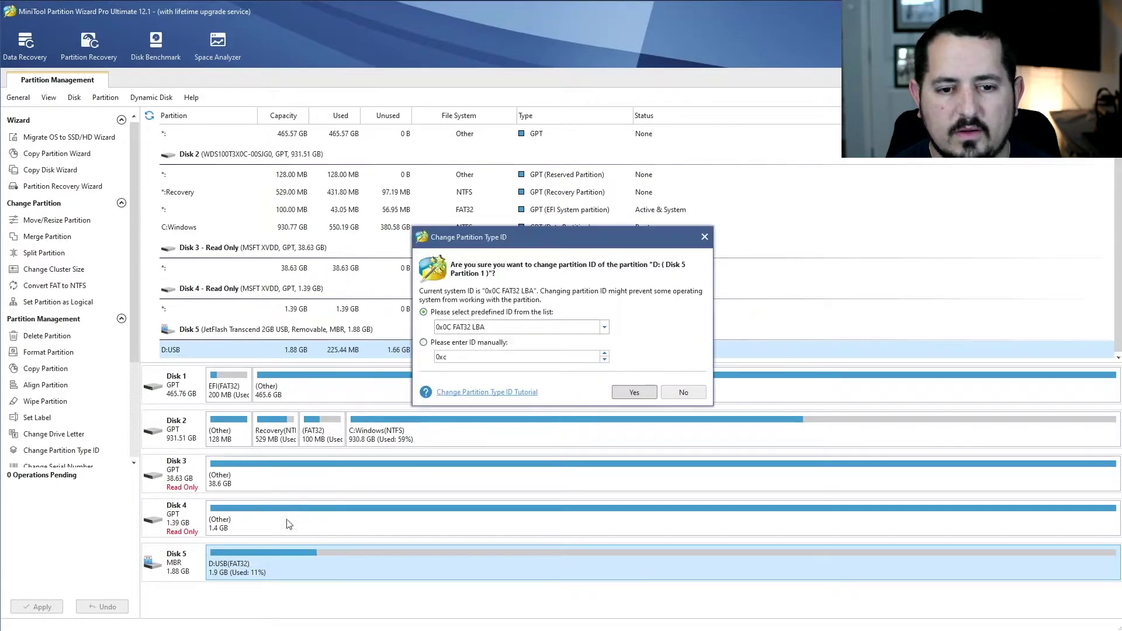
{"action": "left_click", "coordinate": [678, 396]}
{"action": "right_click", "coordinate": [245, 564]}
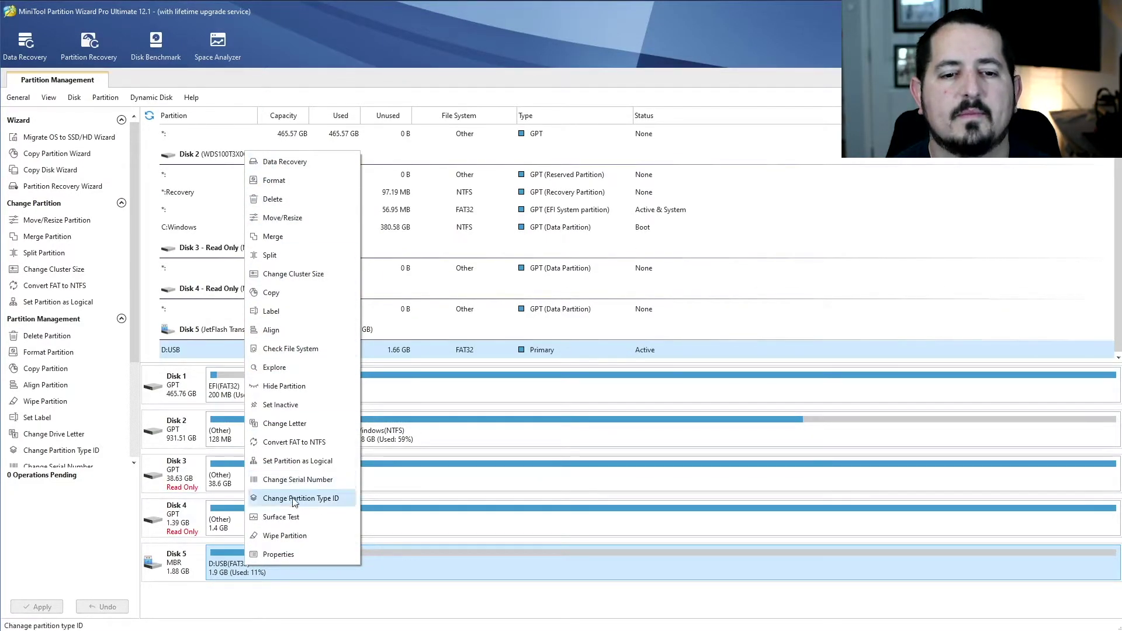
{"action": "left_click", "coordinate": [285, 604]}
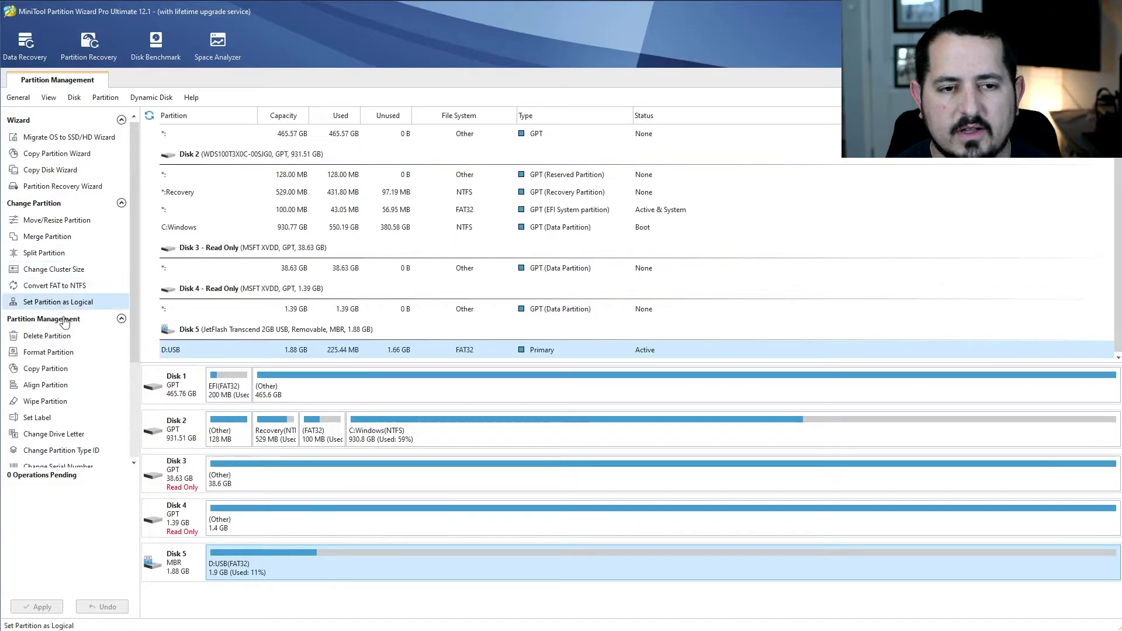
{"action": "scroll", "coordinate": [74, 418], "scroll_direction": "down", "scroll_amount": 3}
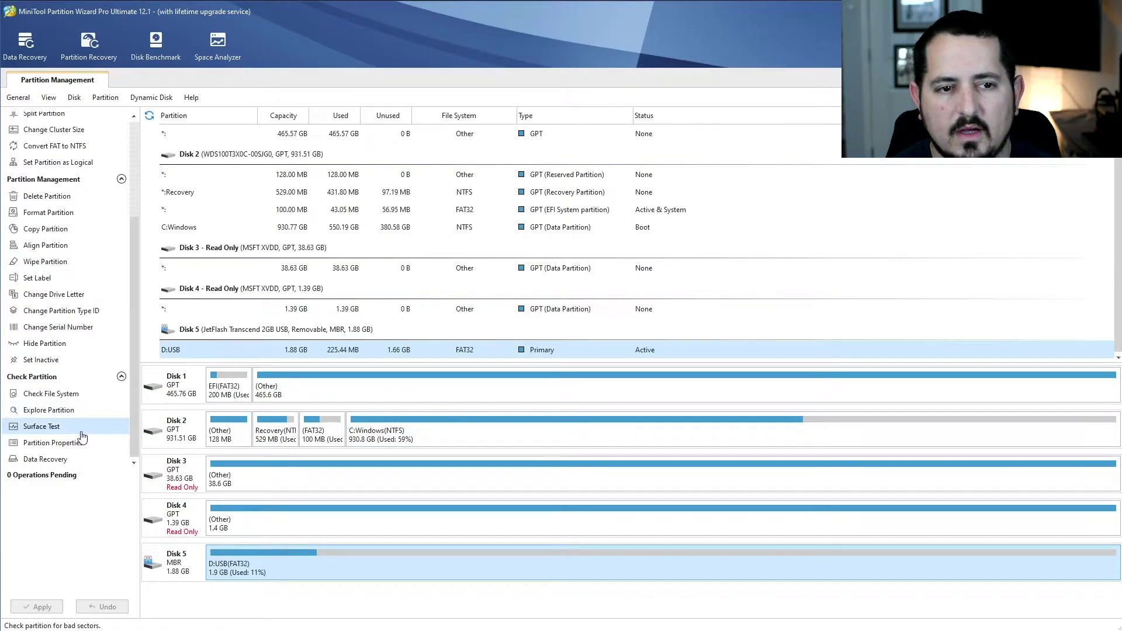
Step: Try to convert Disk 5, the JetFlash Transcend USB drive, from MBR to GPT and apply the pending operations
{"action": "left_click", "coordinate": [178, 562]}
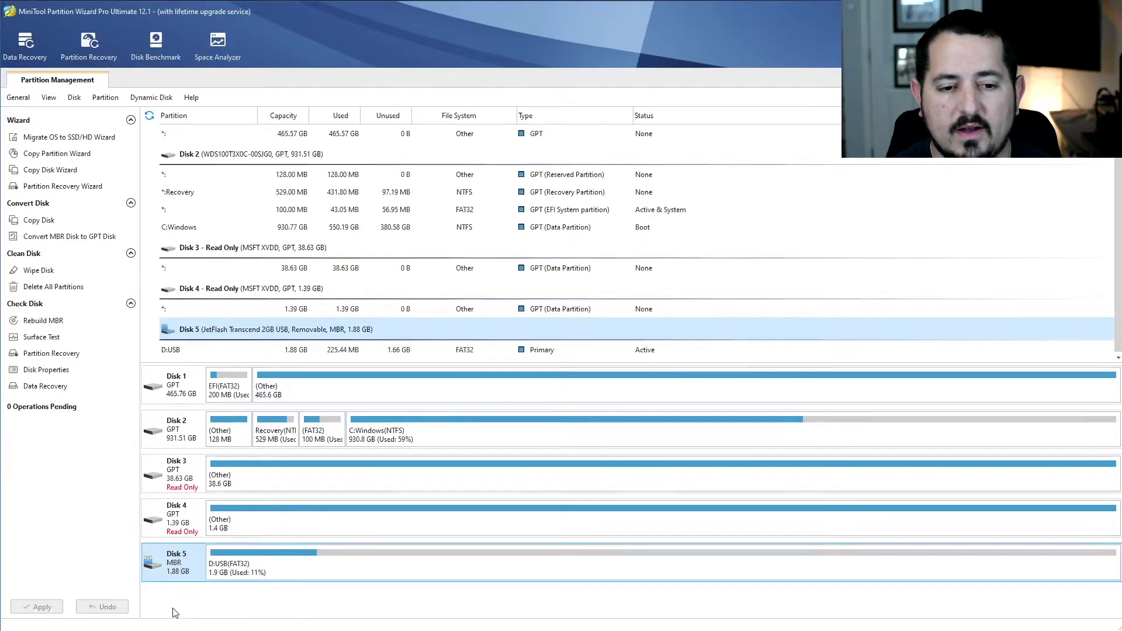
{"action": "left_click", "coordinate": [255, 556]}
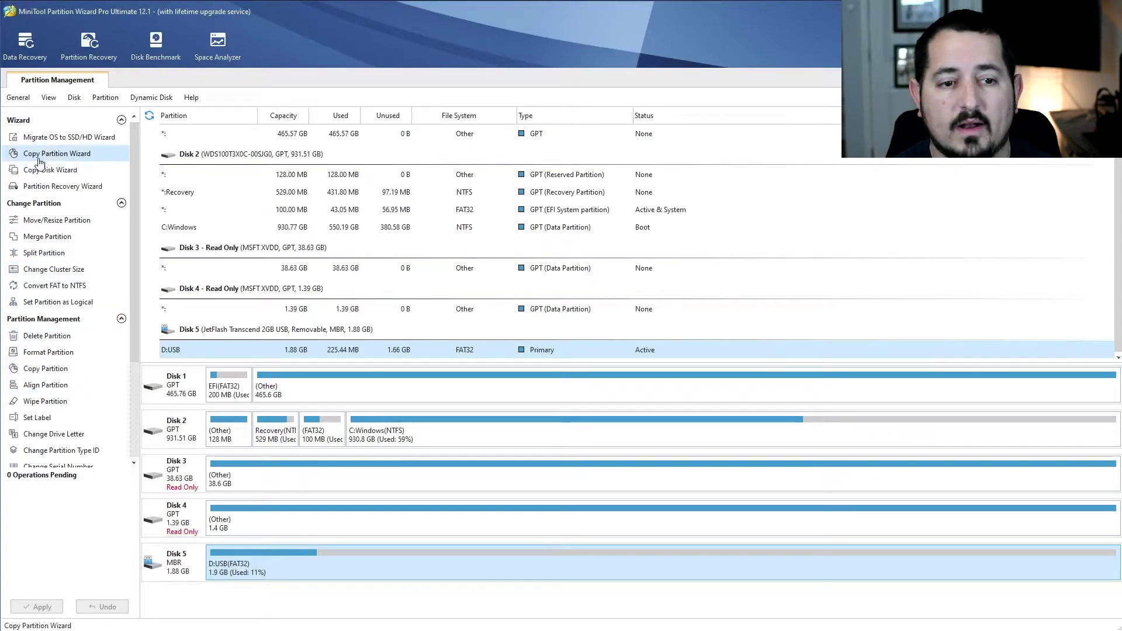
{"action": "left_click", "coordinate": [170, 579]}
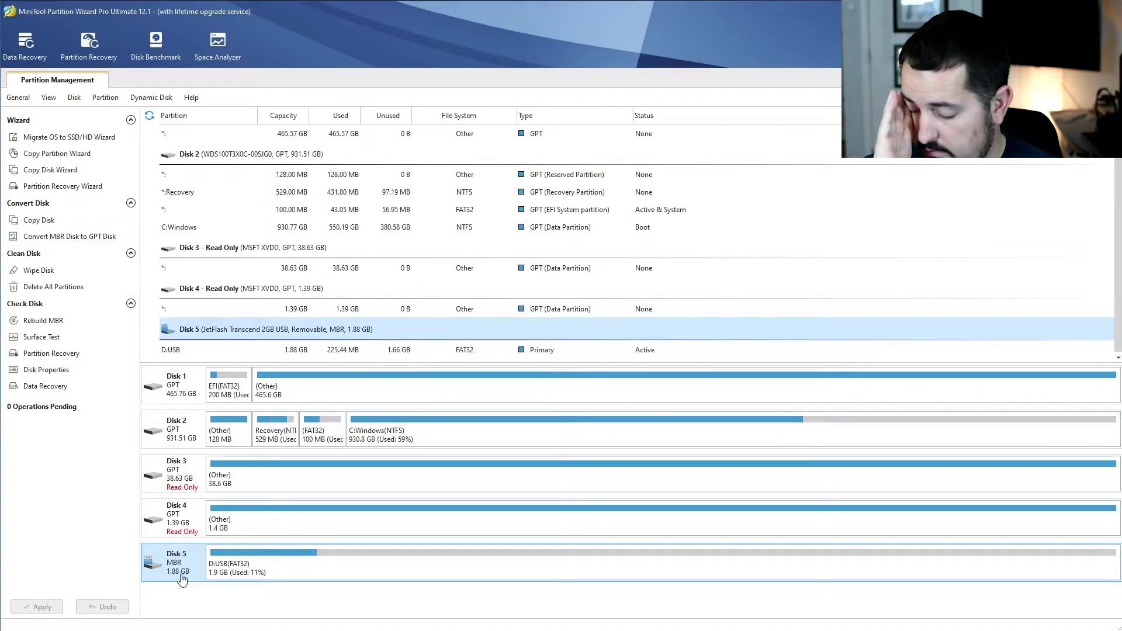
{"action": "left_click", "coordinate": [56, 237]}
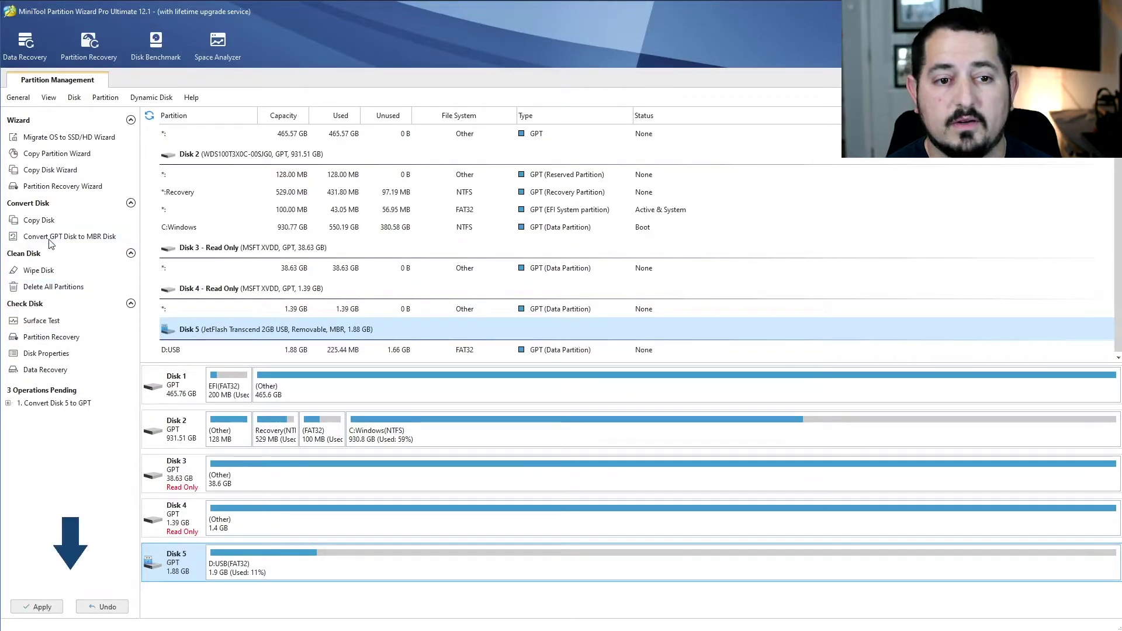
{"action": "left_click", "coordinate": [39, 608]}
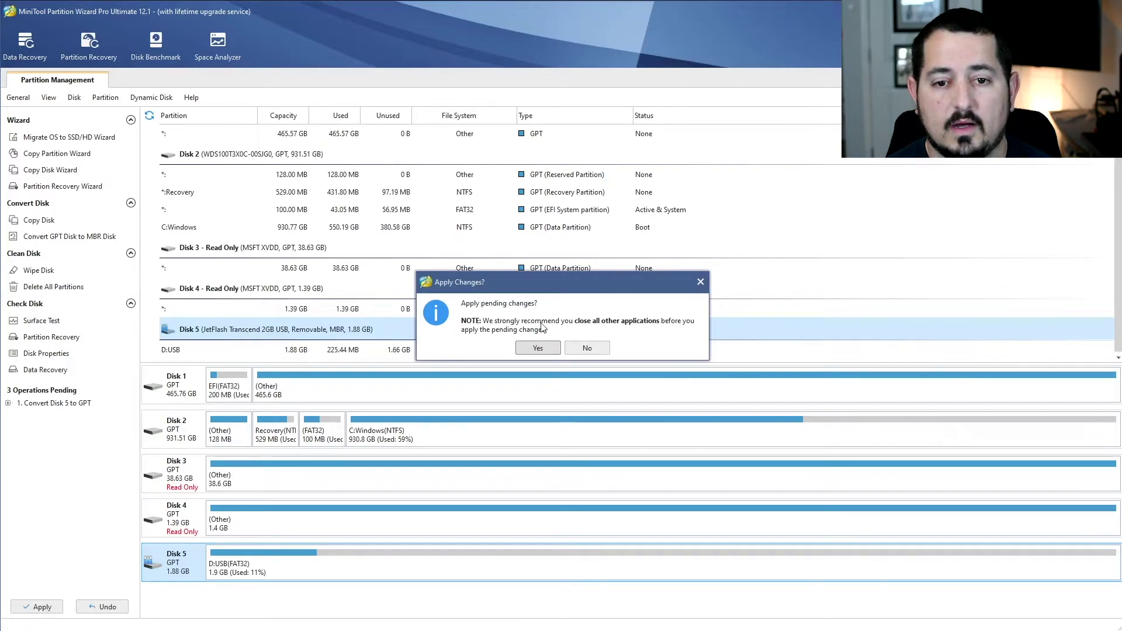
{"action": "left_click", "coordinate": [537, 348]}
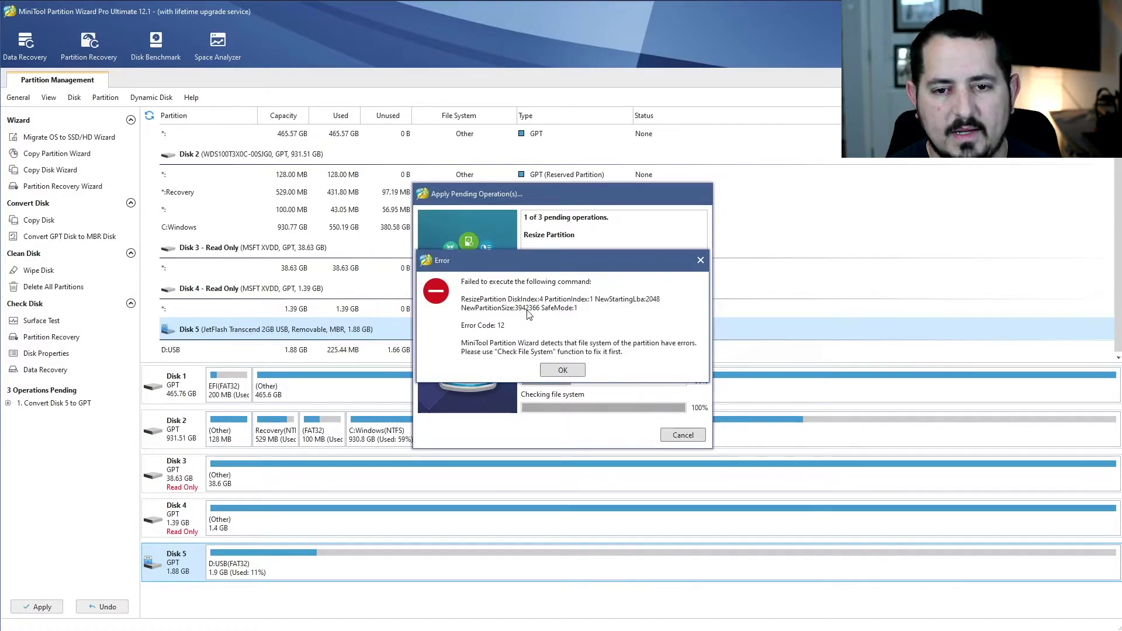
{"action": "left_click", "coordinate": [560, 372]}
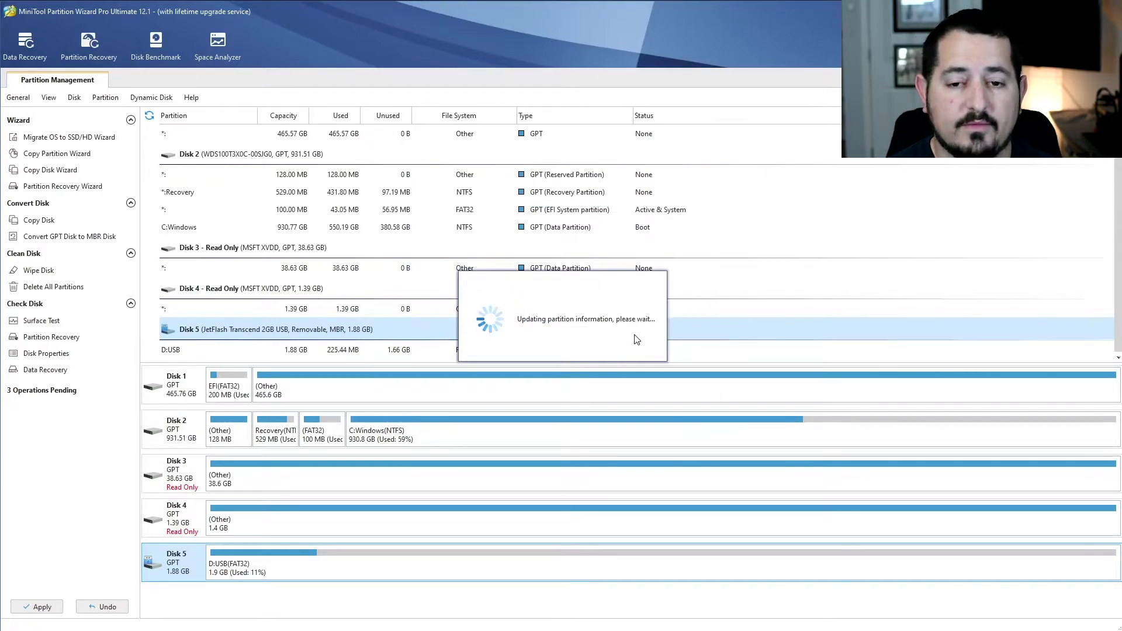
{"action": "left_click", "coordinate": [562, 343]}
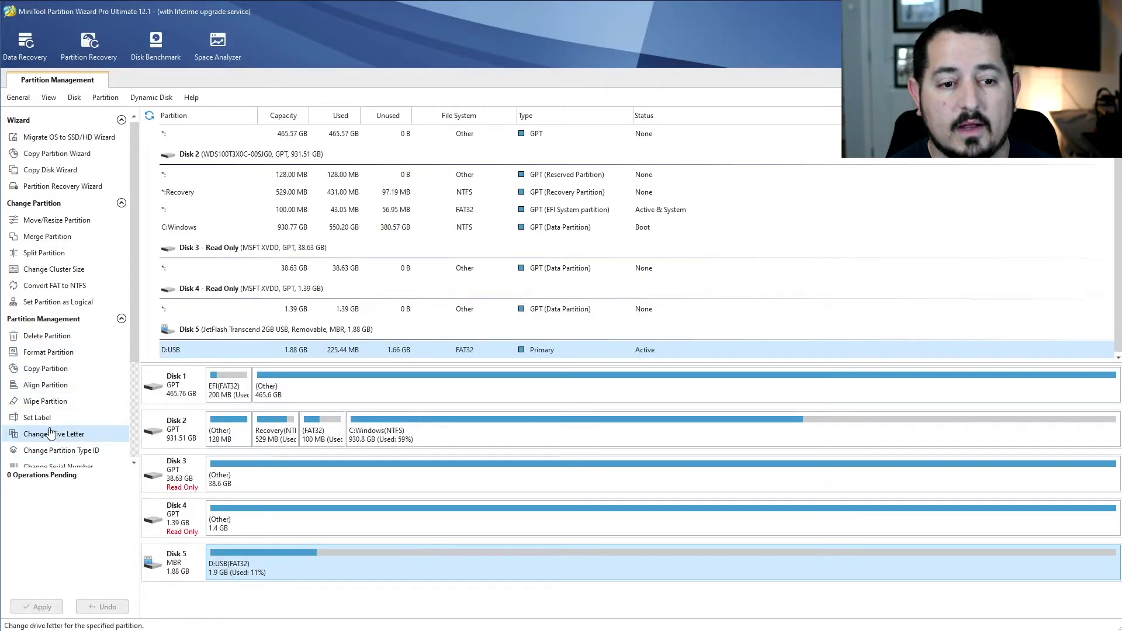
Step: Try to convert the D: USB partition's file system from FAT32 to NTFS, converting lost chains to files, and refresh the disk list
{"action": "left_click", "coordinate": [61, 286]}
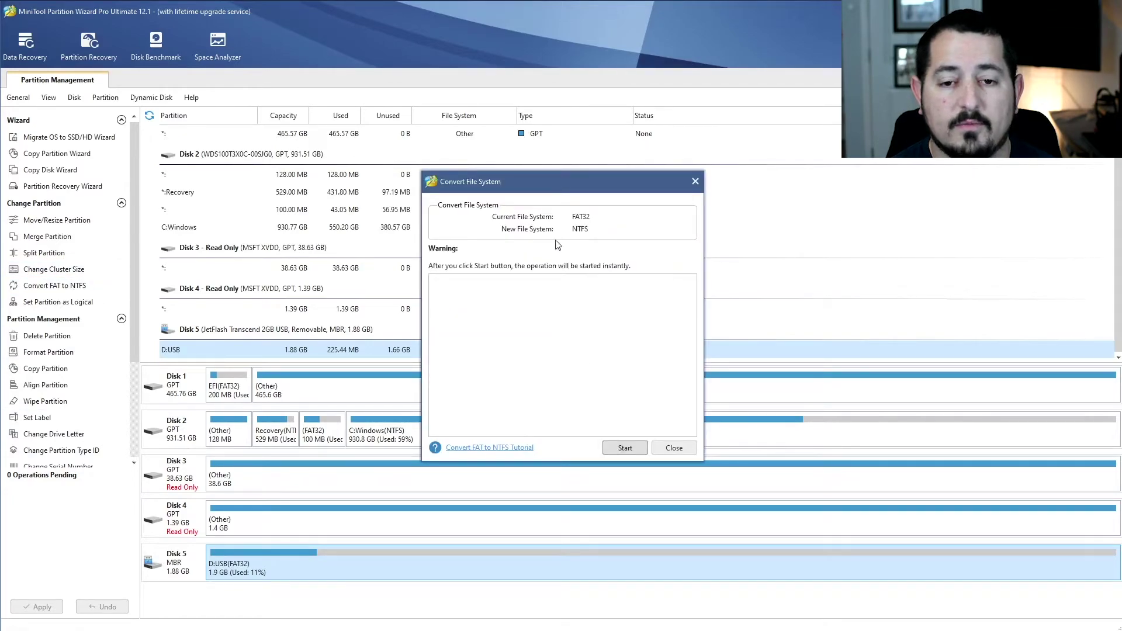
{"action": "left_click", "coordinate": [623, 447]}
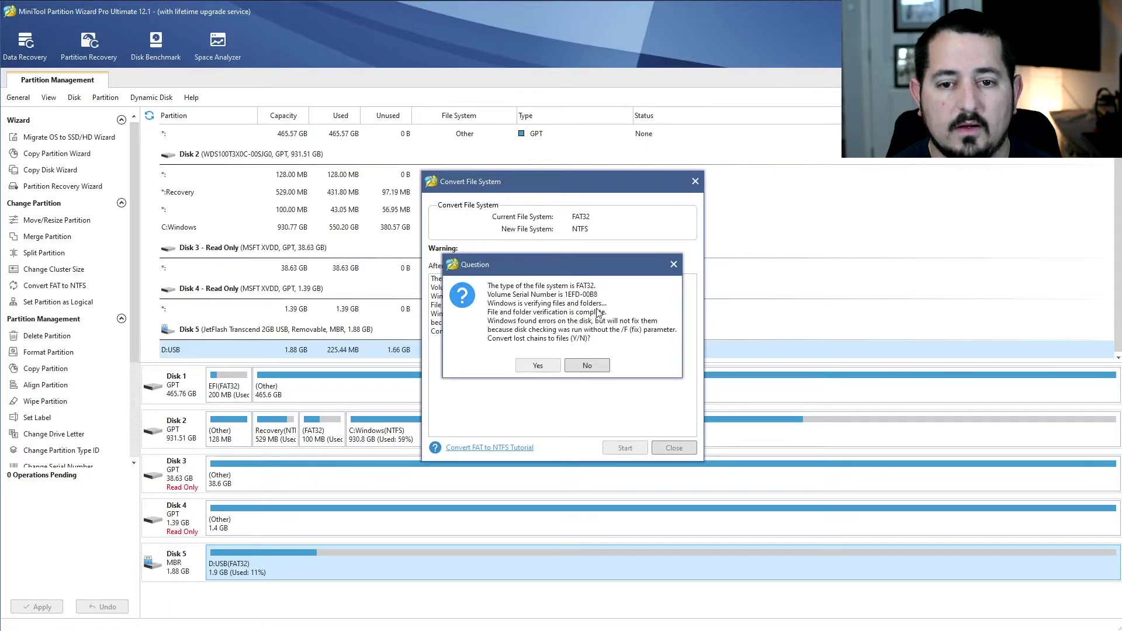
{"action": "left_click", "coordinate": [538, 366]}
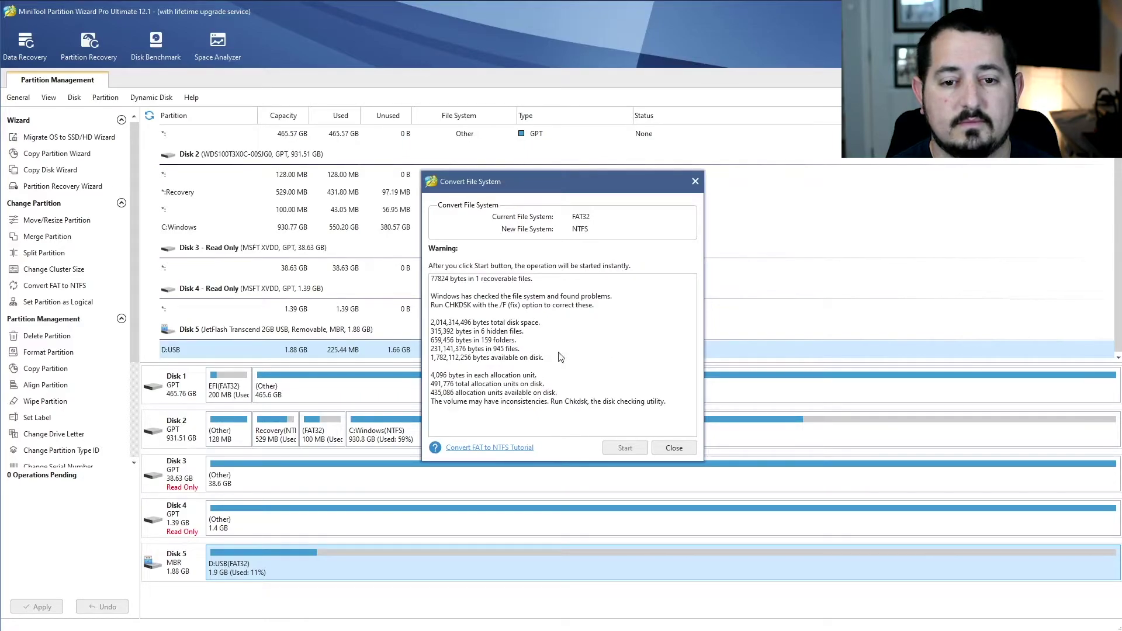
{"action": "left_click", "coordinate": [672, 449]}
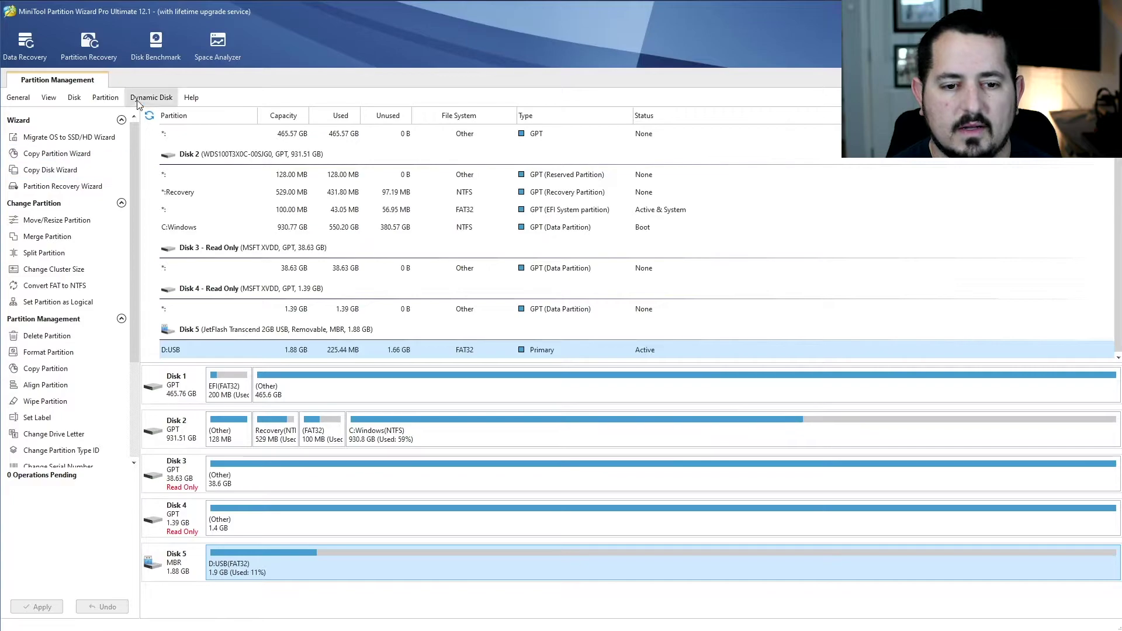
{"action": "left_click", "coordinate": [149, 115]}
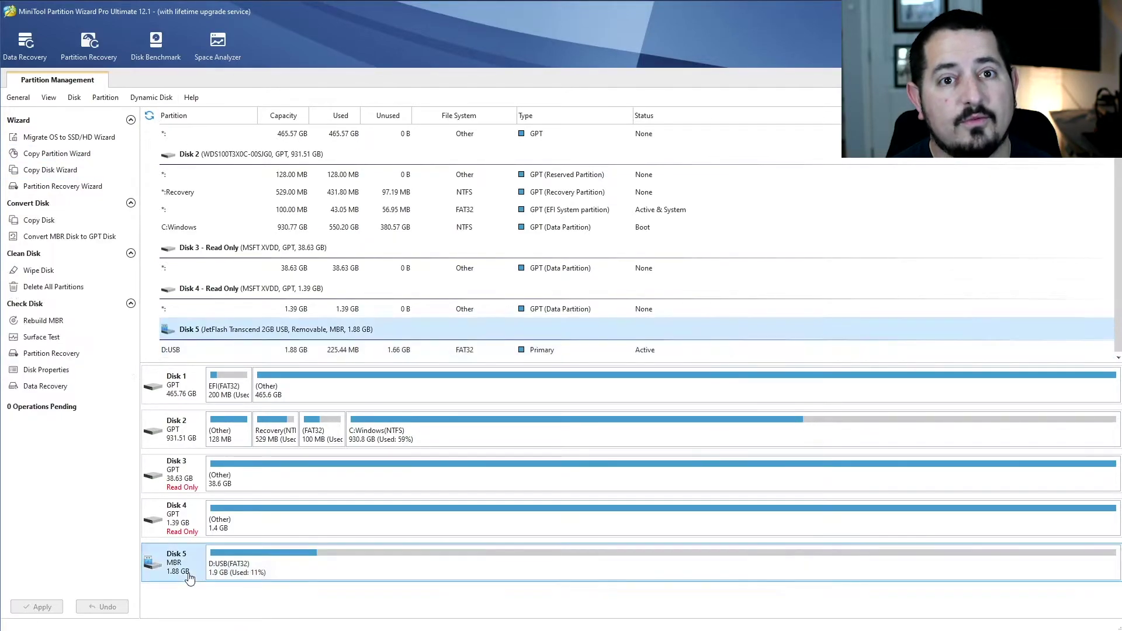
Step: Format the D: USB partition on Disk 5 as NTFS with the default cluster size and apply the pending operations
{"action": "right_click", "coordinate": [261, 567]}
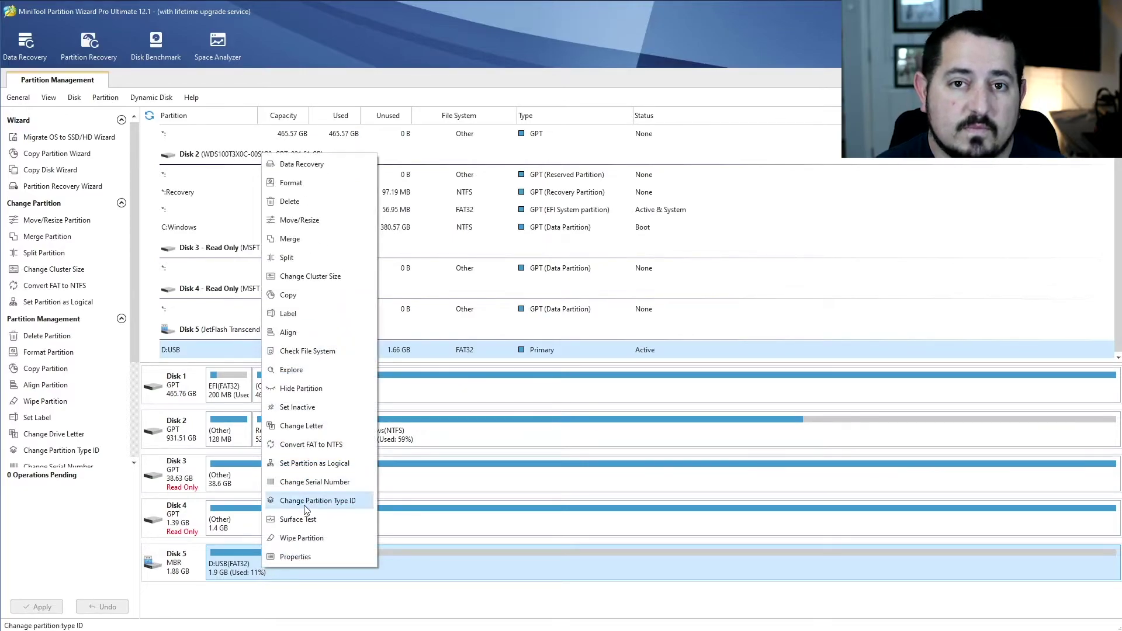
{"action": "left_click", "coordinate": [292, 184]}
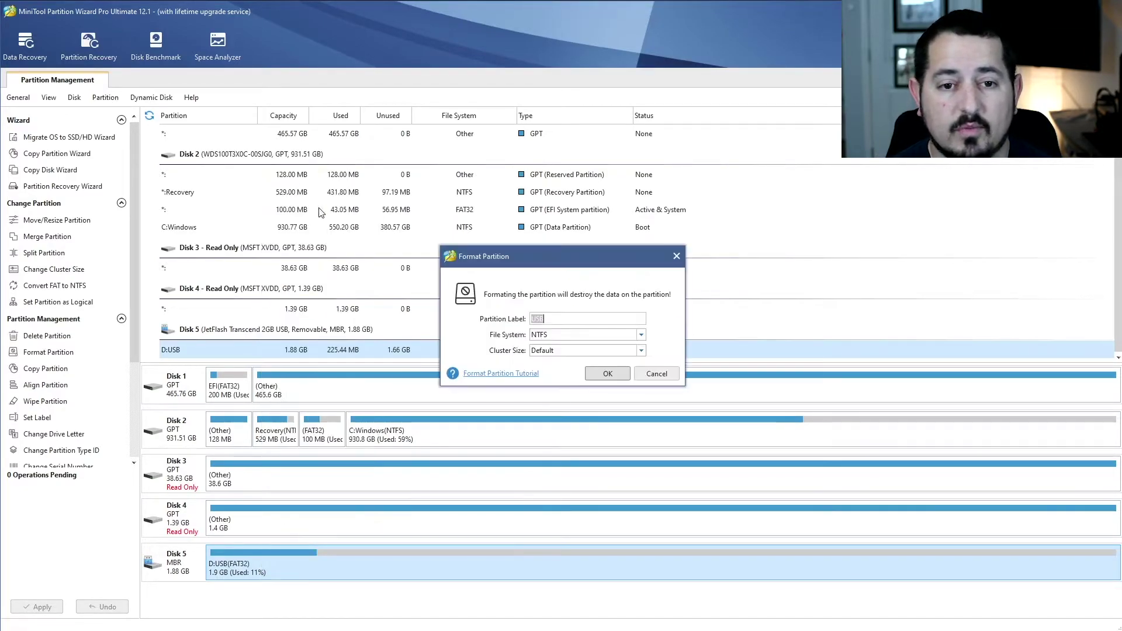
{"action": "left_click", "coordinate": [606, 374]}
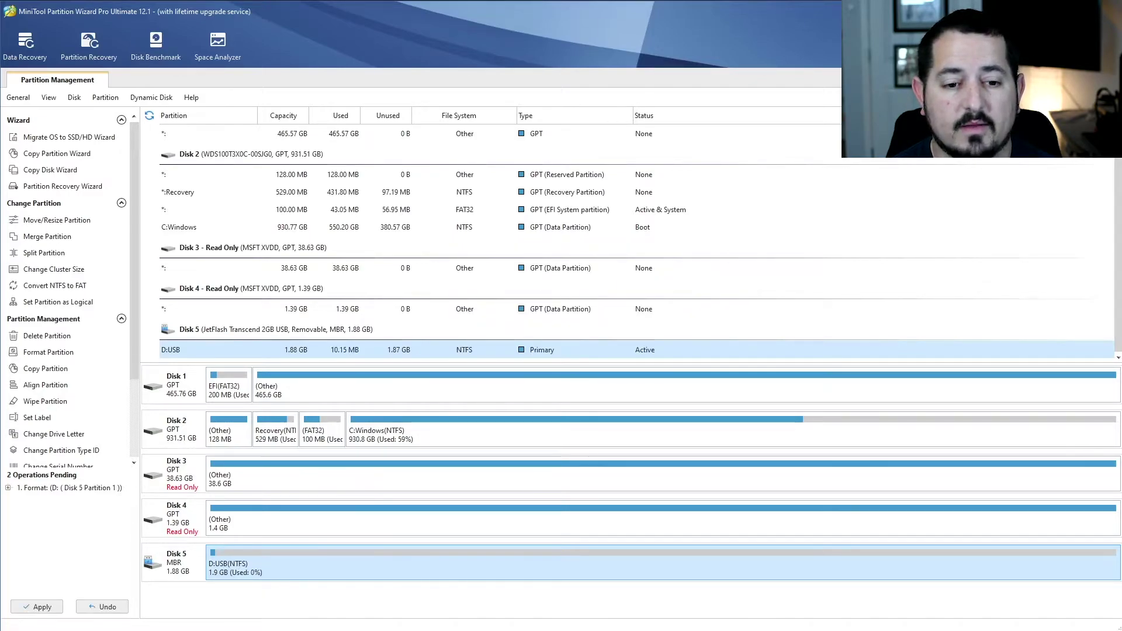
{"action": "left_click", "coordinate": [36, 607]}
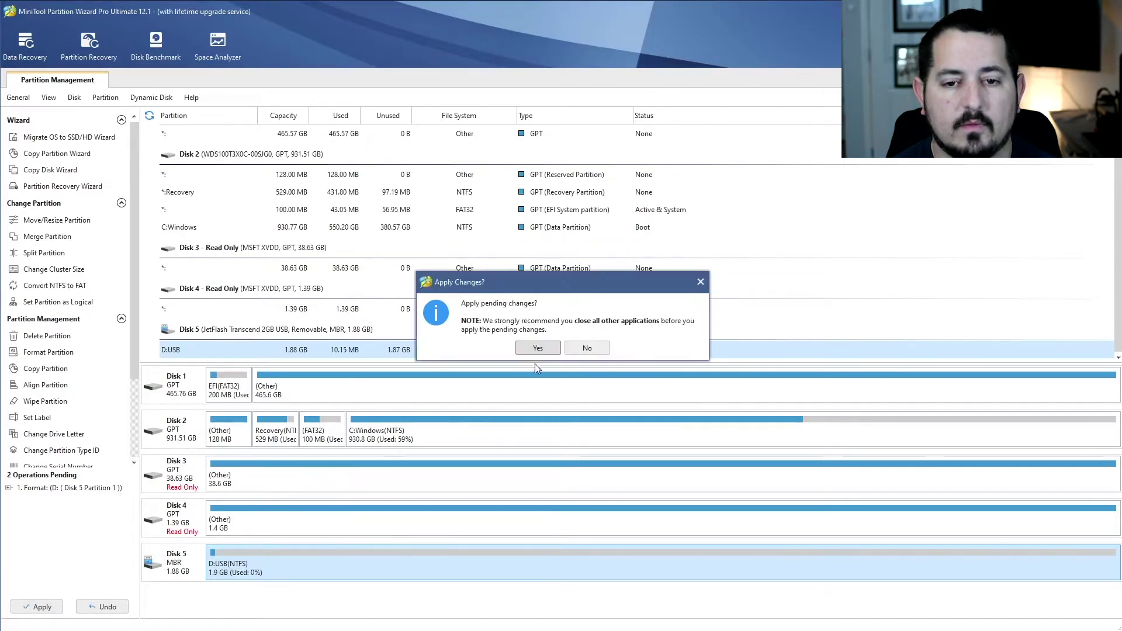
{"action": "left_click", "coordinate": [545, 349]}
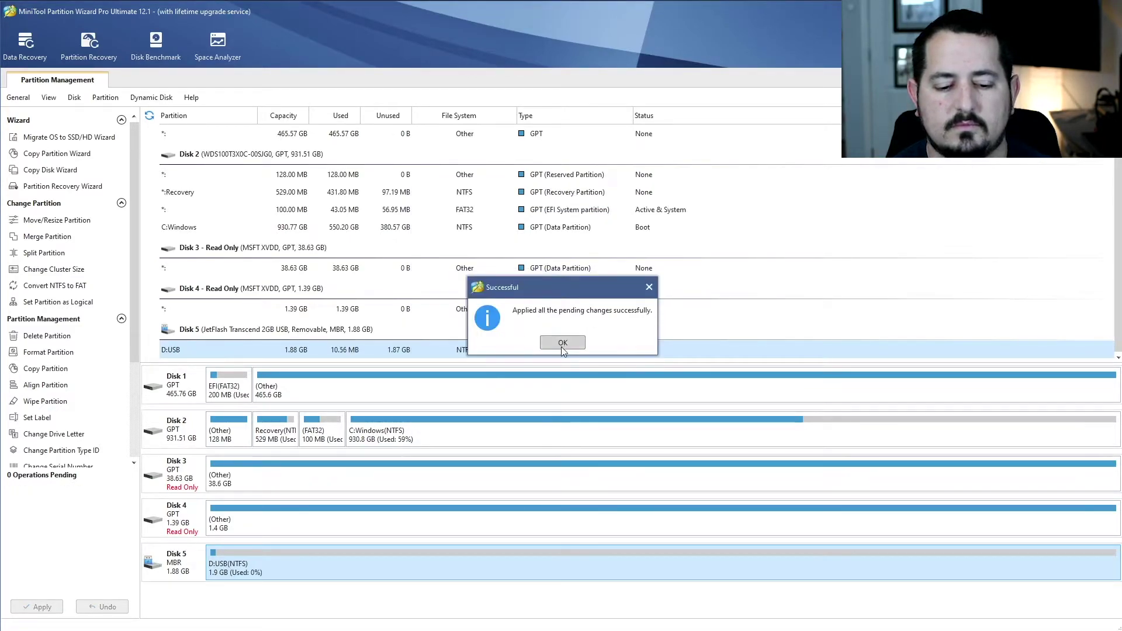
{"action": "left_click", "coordinate": [561, 343]}
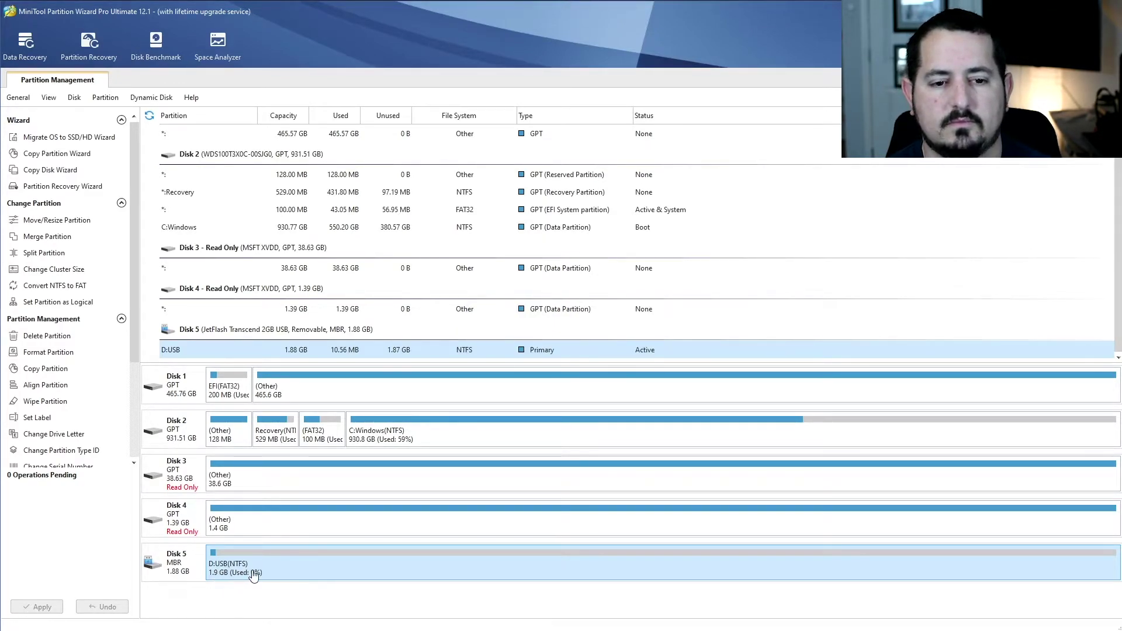
Step: Convert the NTFS-formatted Disk 5 from MBR to GPT and apply the pending operations
{"action": "left_click", "coordinate": [173, 560]}
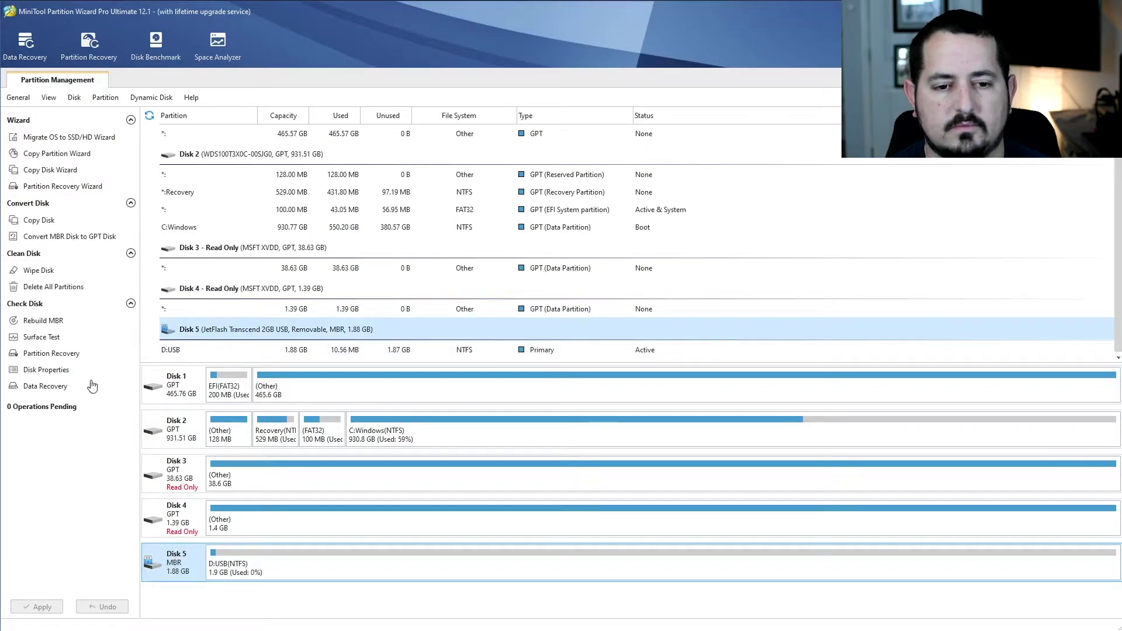
{"action": "left_click", "coordinate": [93, 241]}
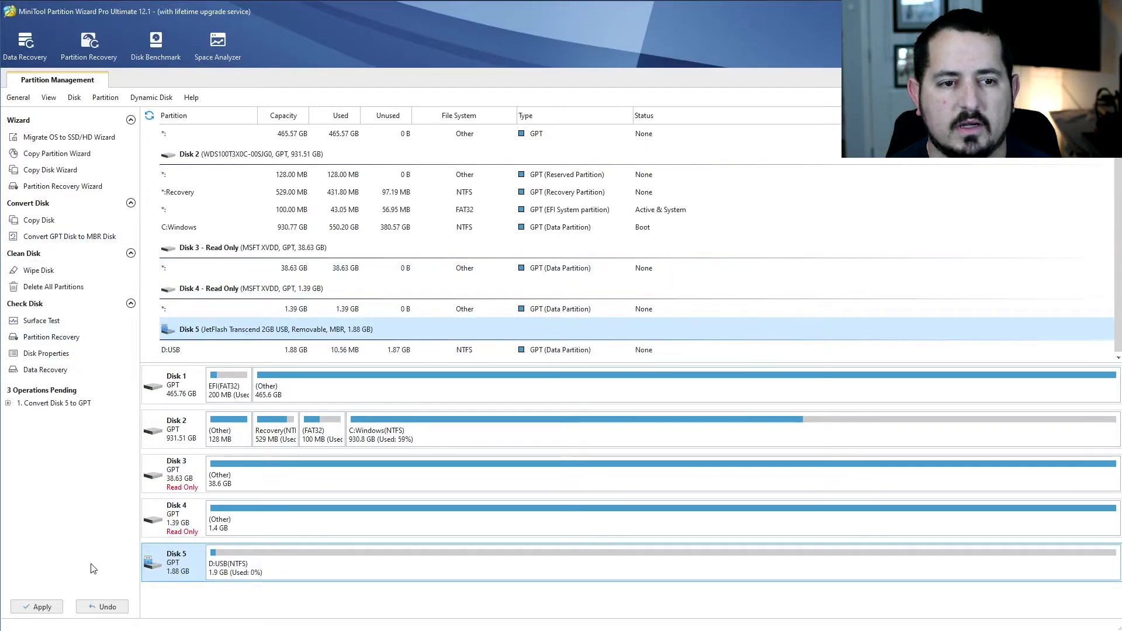
{"action": "left_click", "coordinate": [37, 607]}
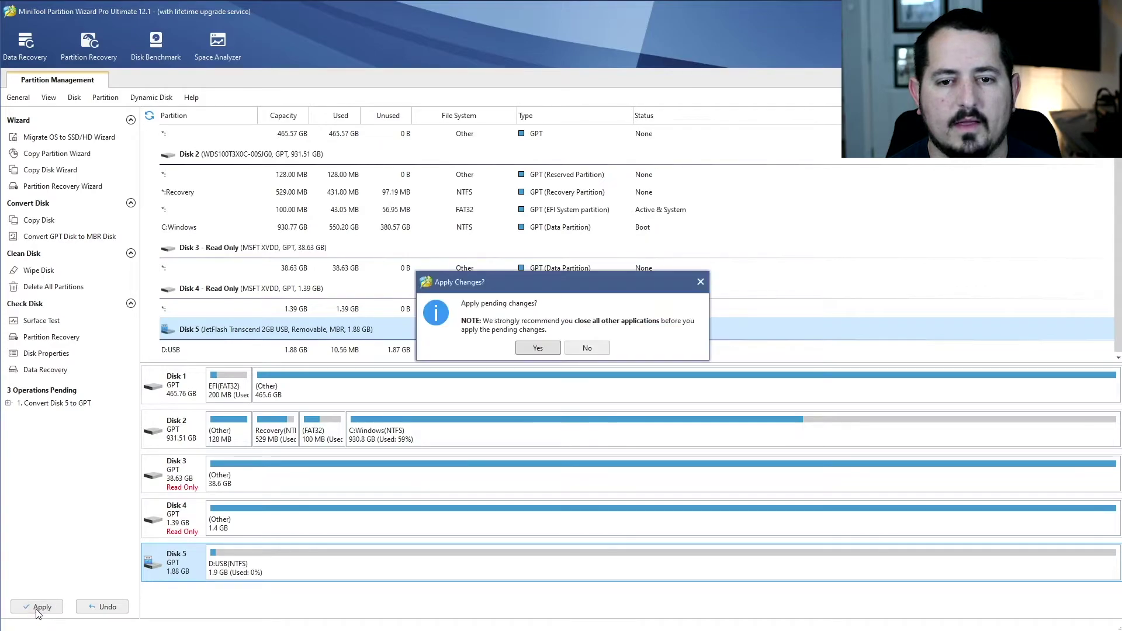
{"action": "left_click", "coordinate": [538, 348]}
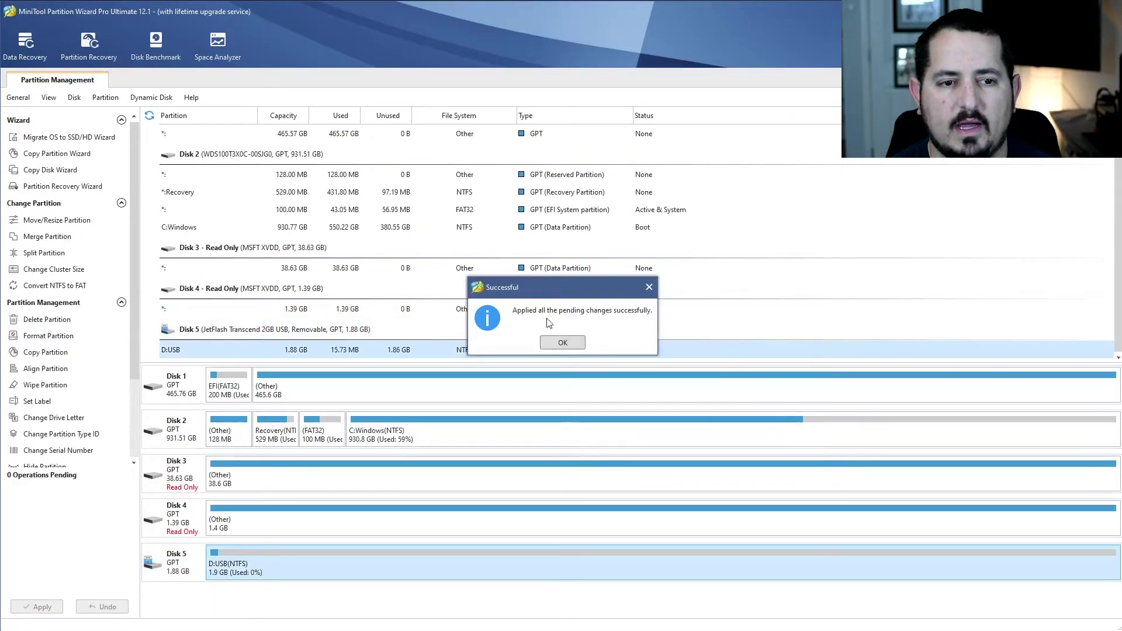
{"action": "left_click", "coordinate": [557, 344]}
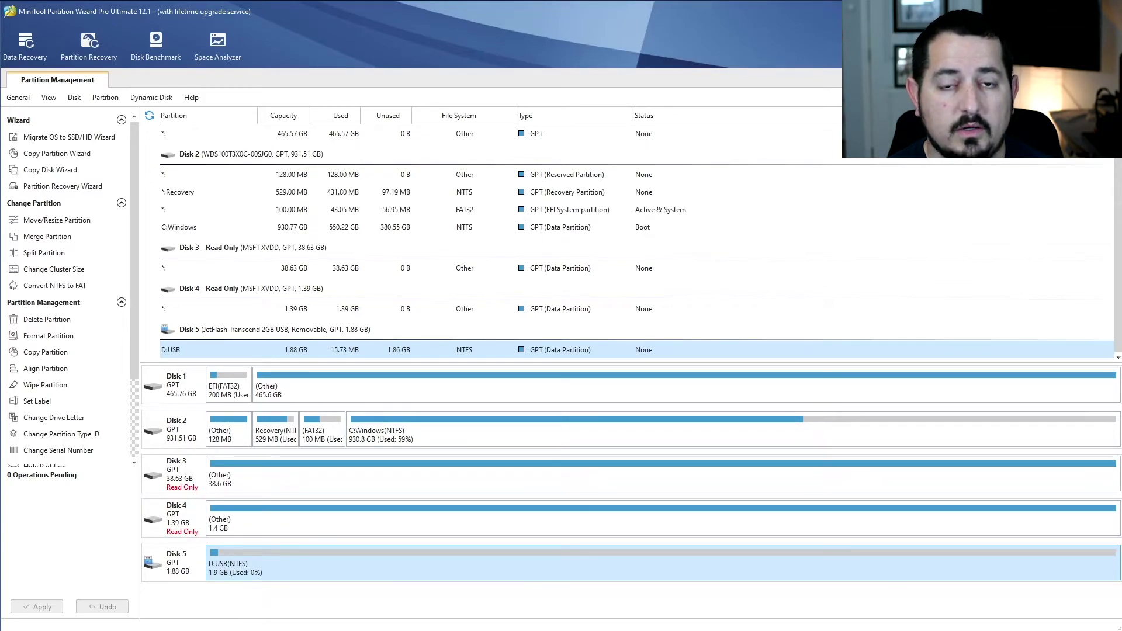
Step: Bring up the operations available for the D: USB partition on Disk 5
{"action": "right_click", "coordinate": [265, 577]}
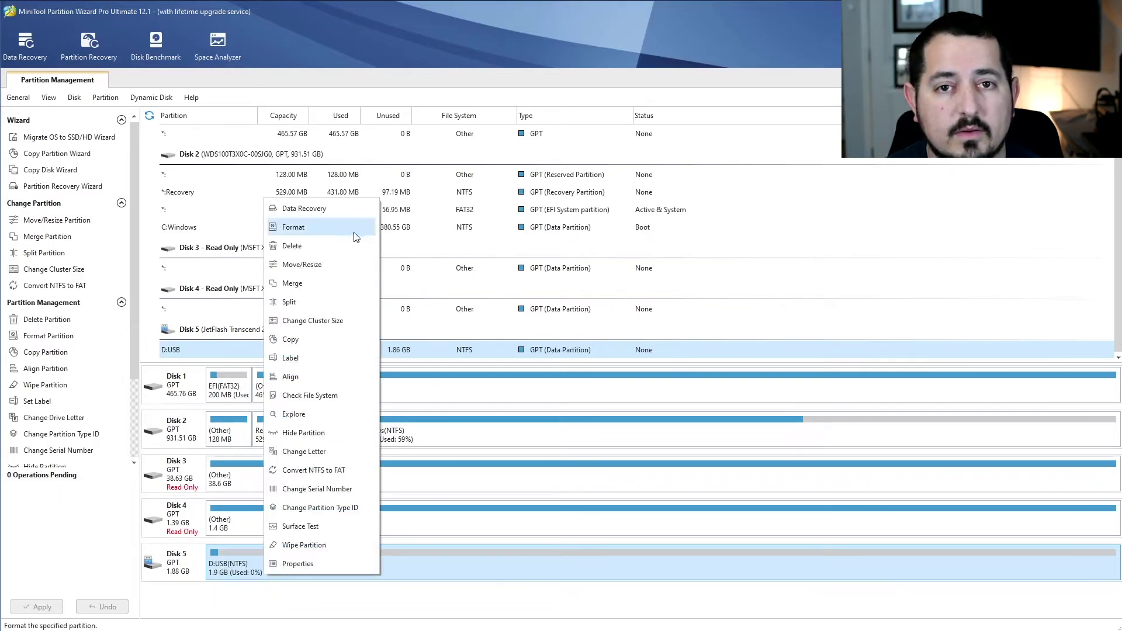